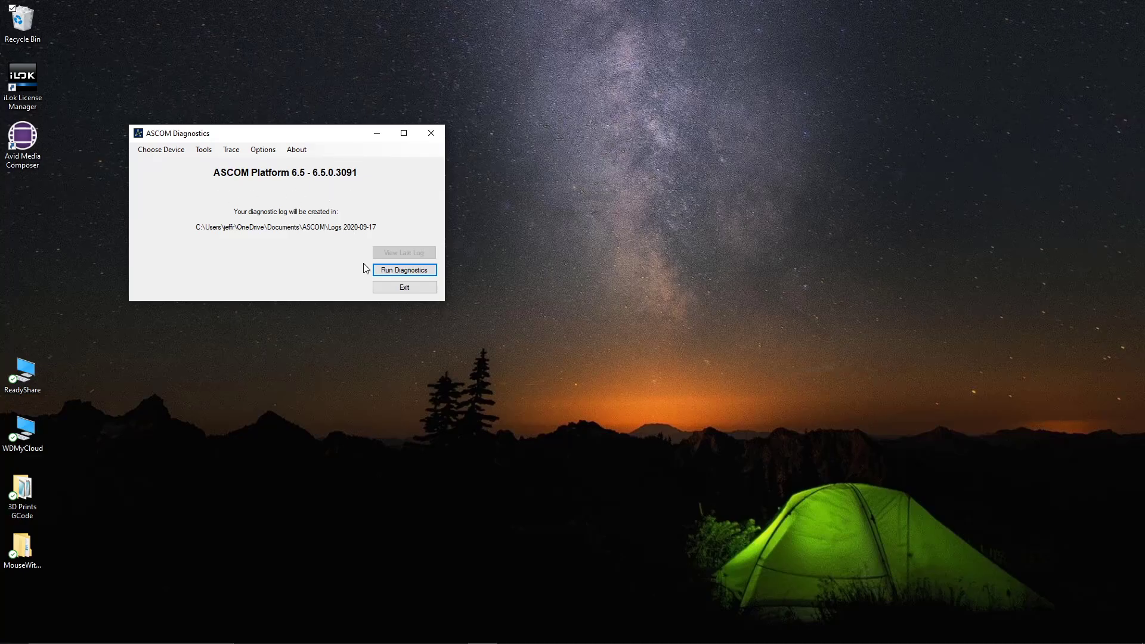
- Exit the ASCOM Diagnostics tool so only the Windows desktop remains
click(400, 291)
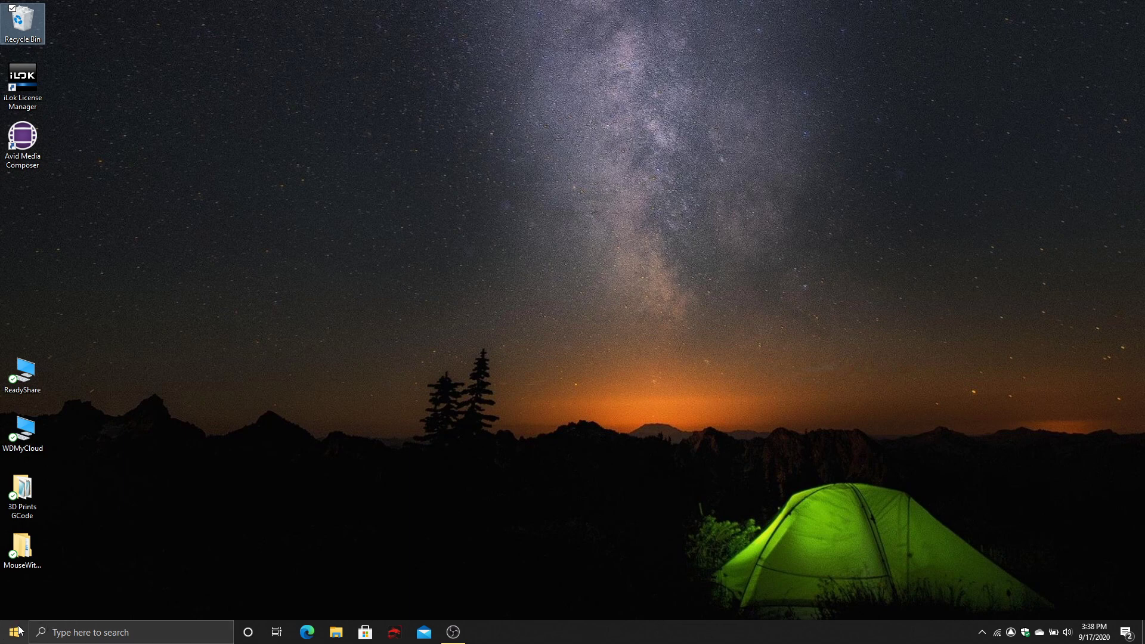
- Launch CPWI, connect the CGX-L mount over USB, and quick-align it with the chart centred on Polaris
click(15, 632)
key(Escape)
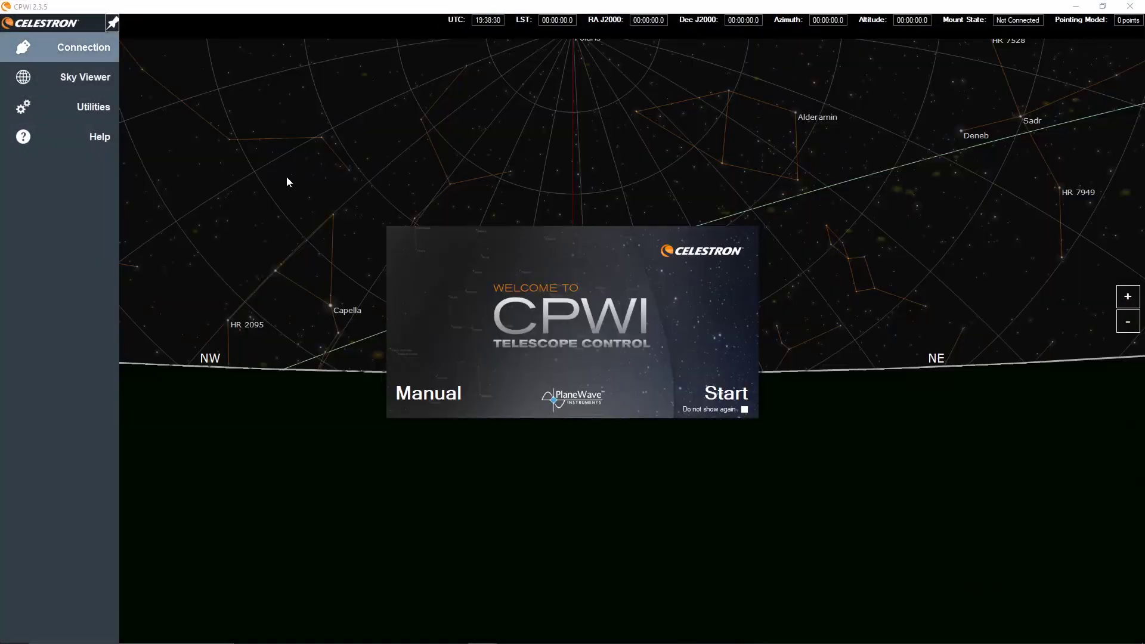
click(80, 50)
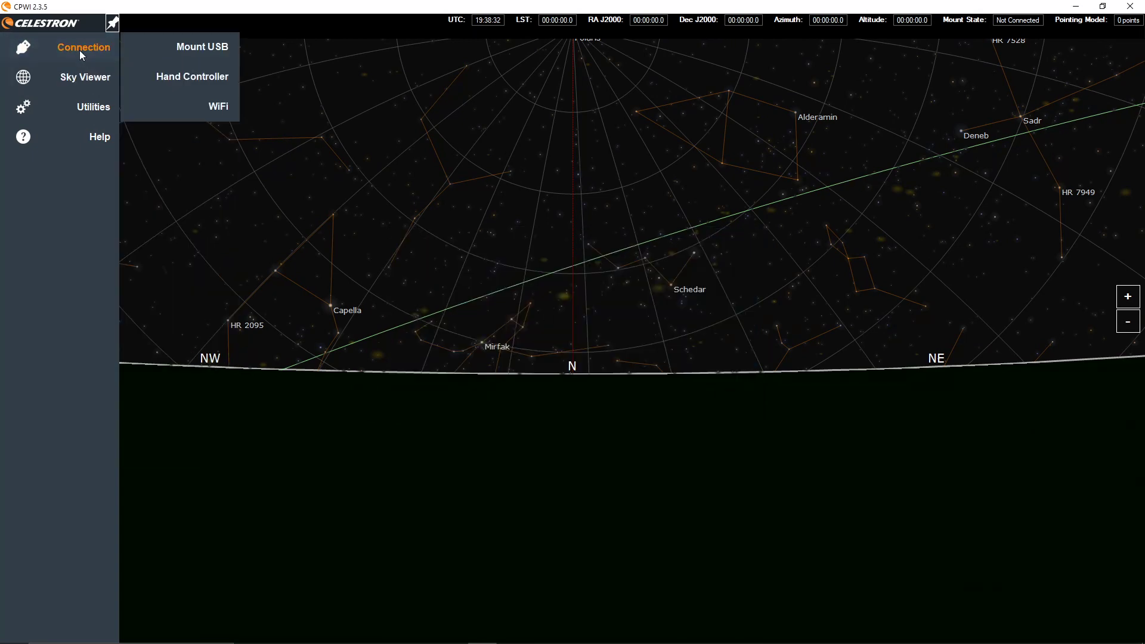
click(169, 53)
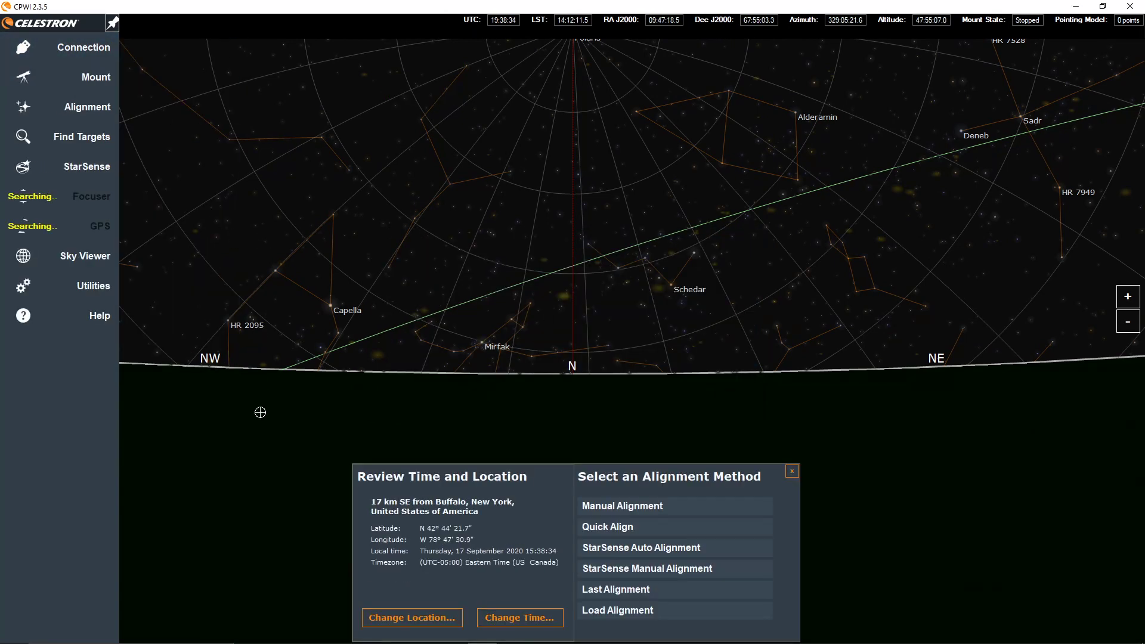
click(638, 523)
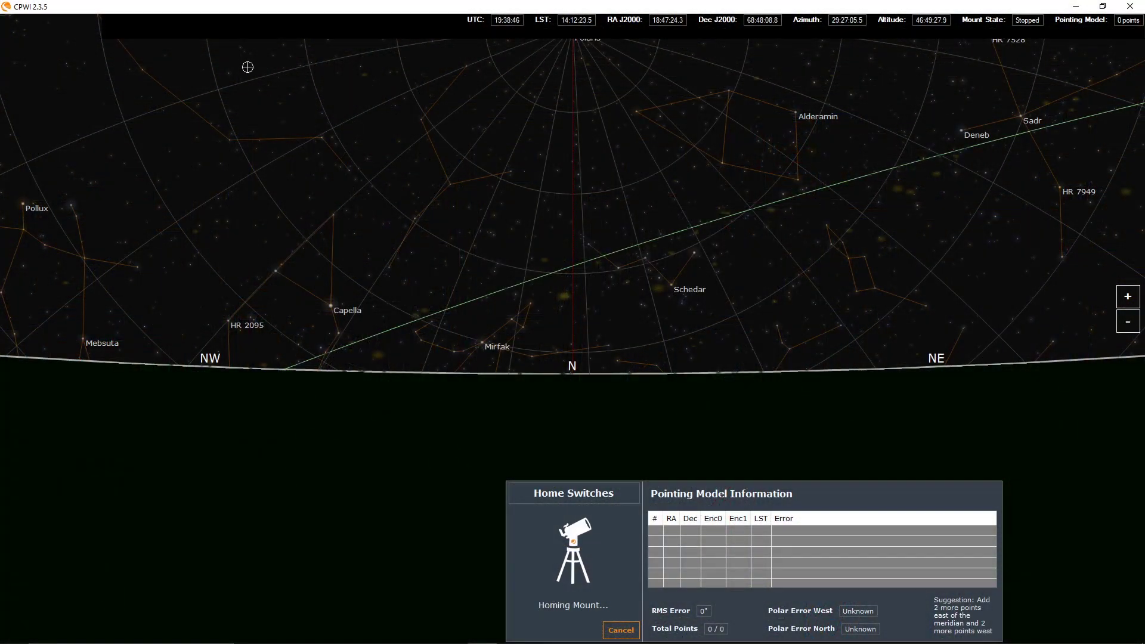
drag(268, 146, 232, 248)
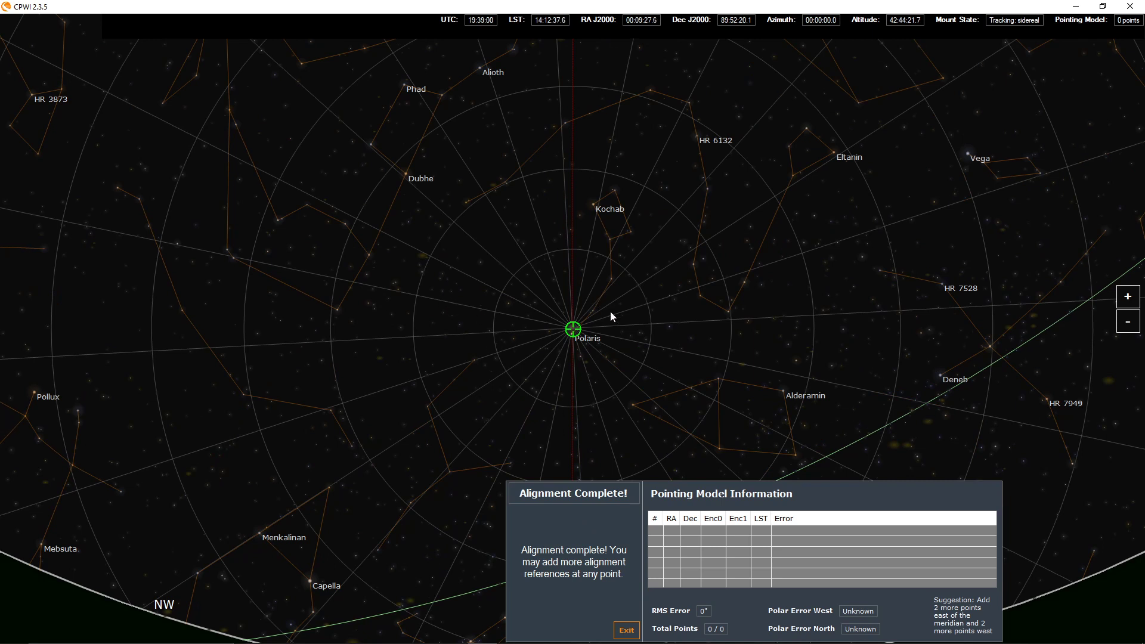
click(636, 635)
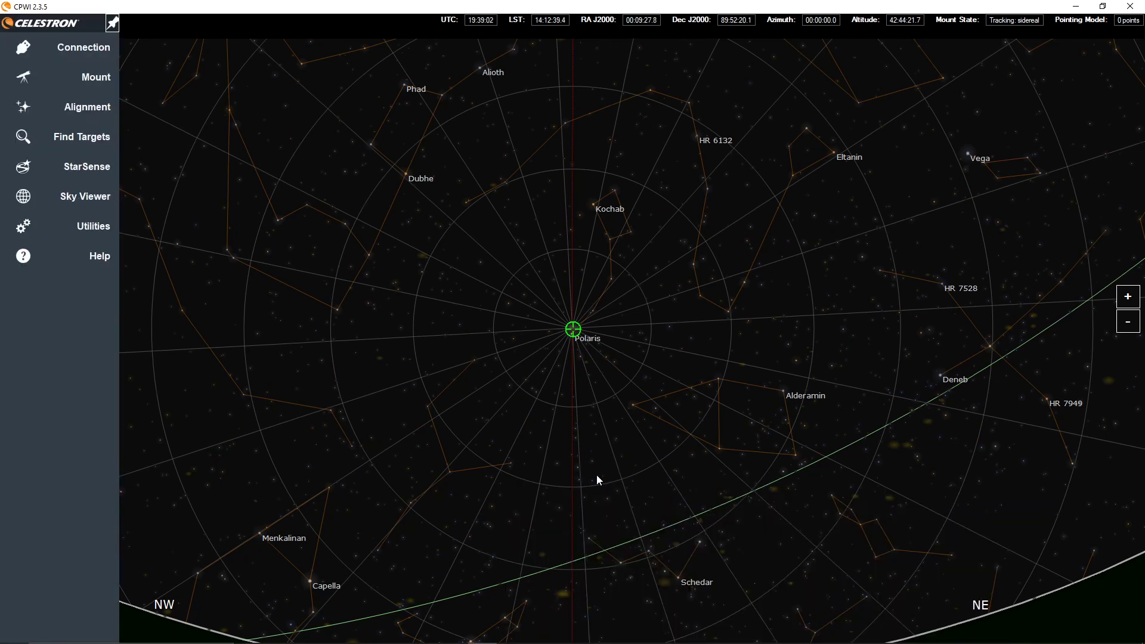
mouse_move(113, 81)
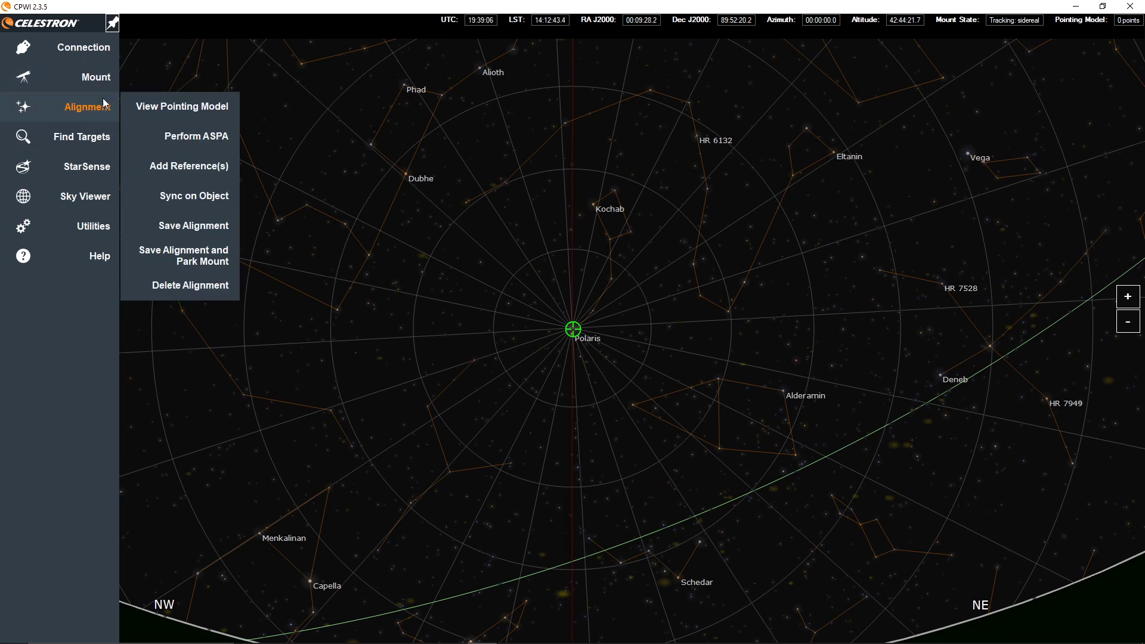
mouse_move(71, 137)
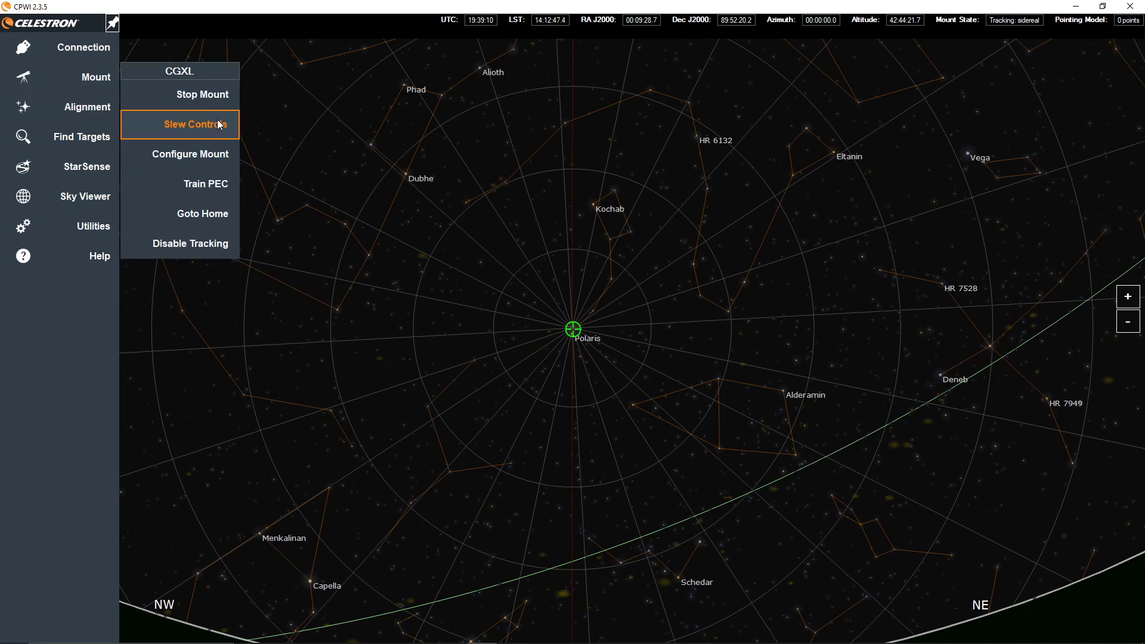
click(213, 151)
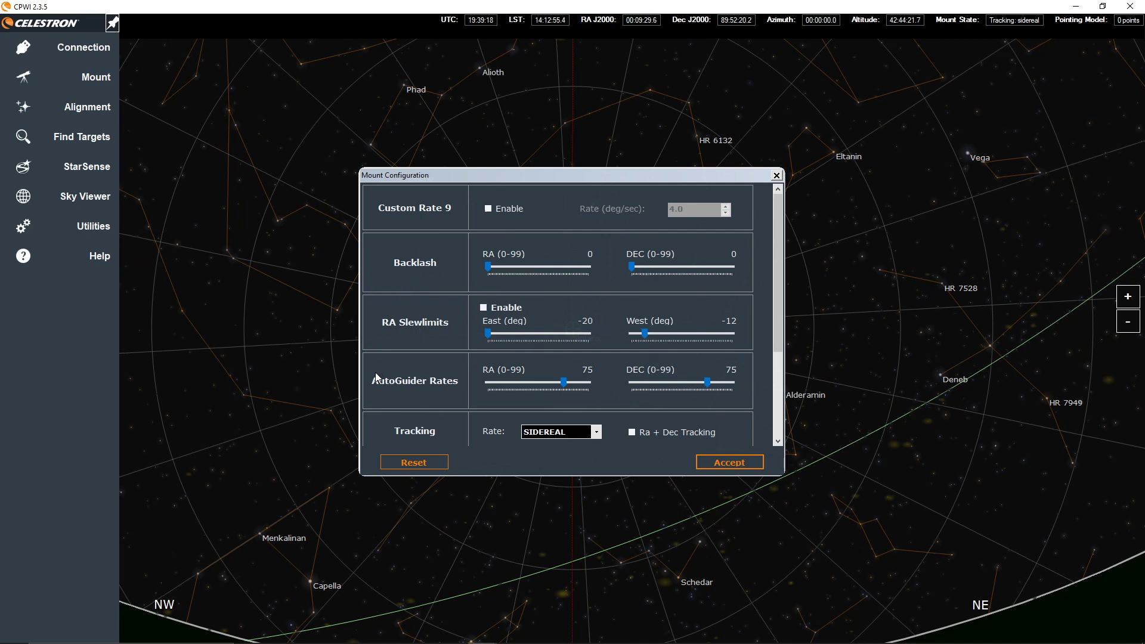
click(596, 432)
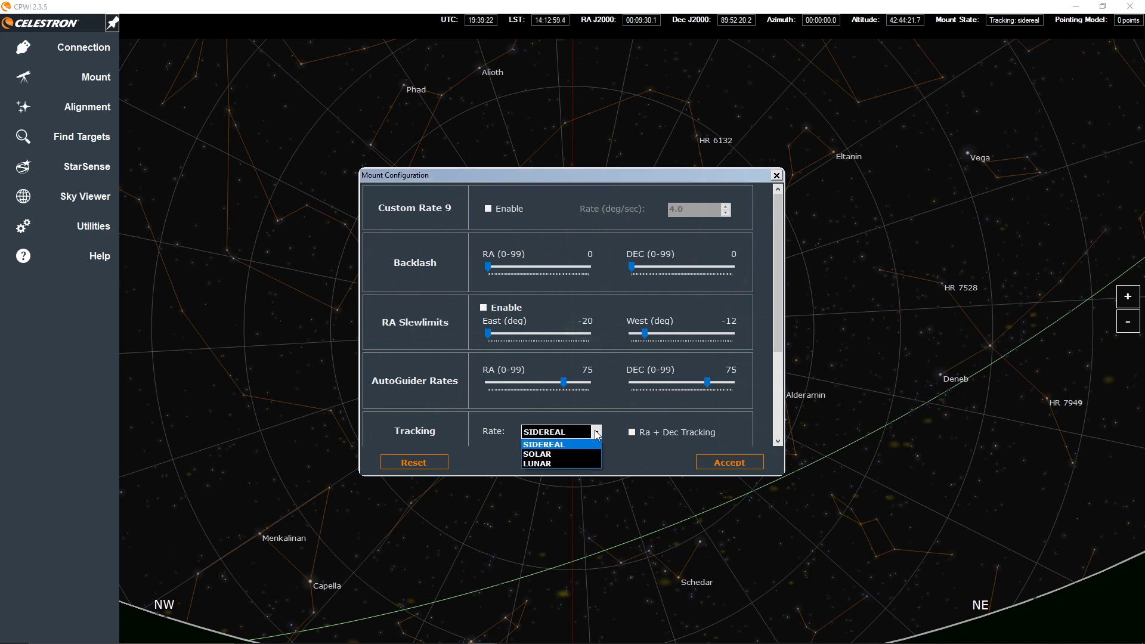
click(596, 434)
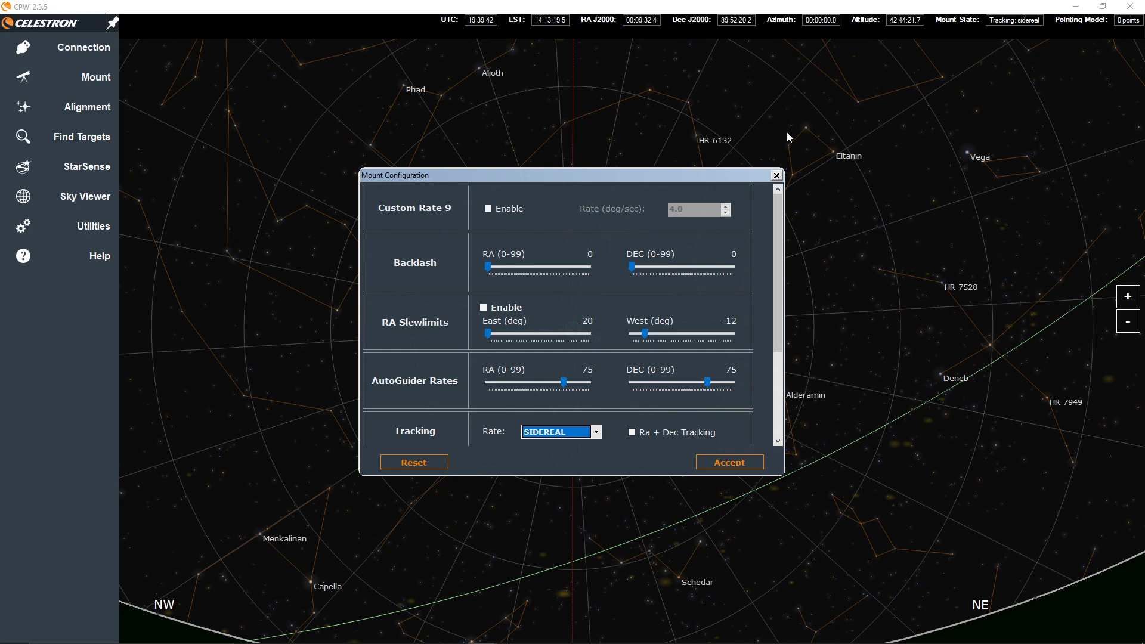
click(777, 175)
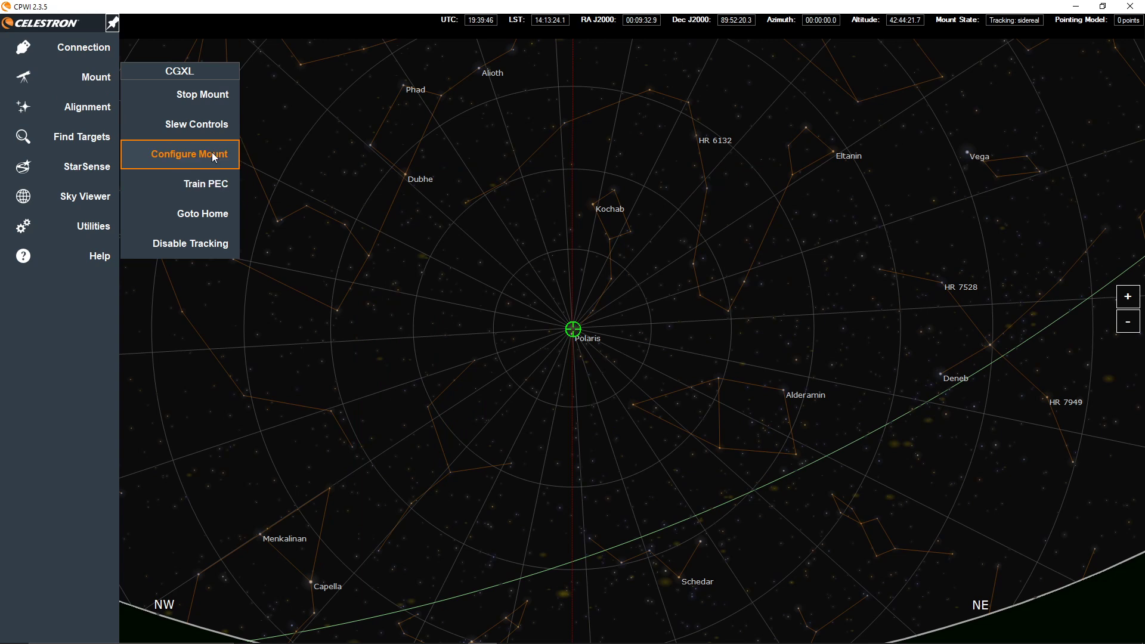
- Send the mount to Goto Home, then open Slew Controls and move the panel to the lower right
click(216, 222)
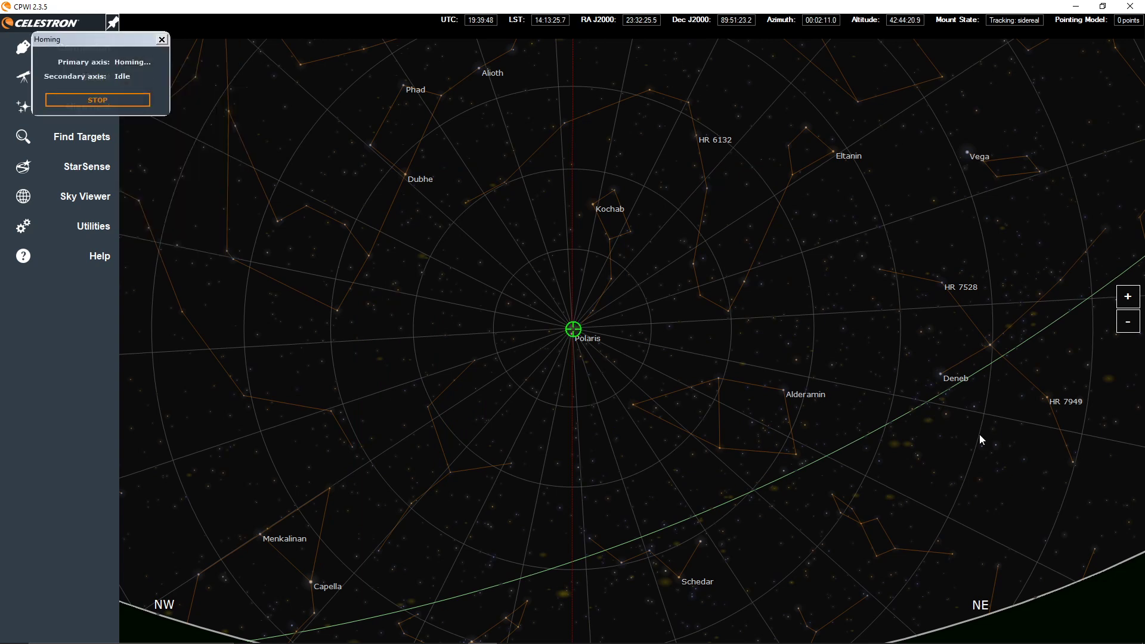
click(162, 40)
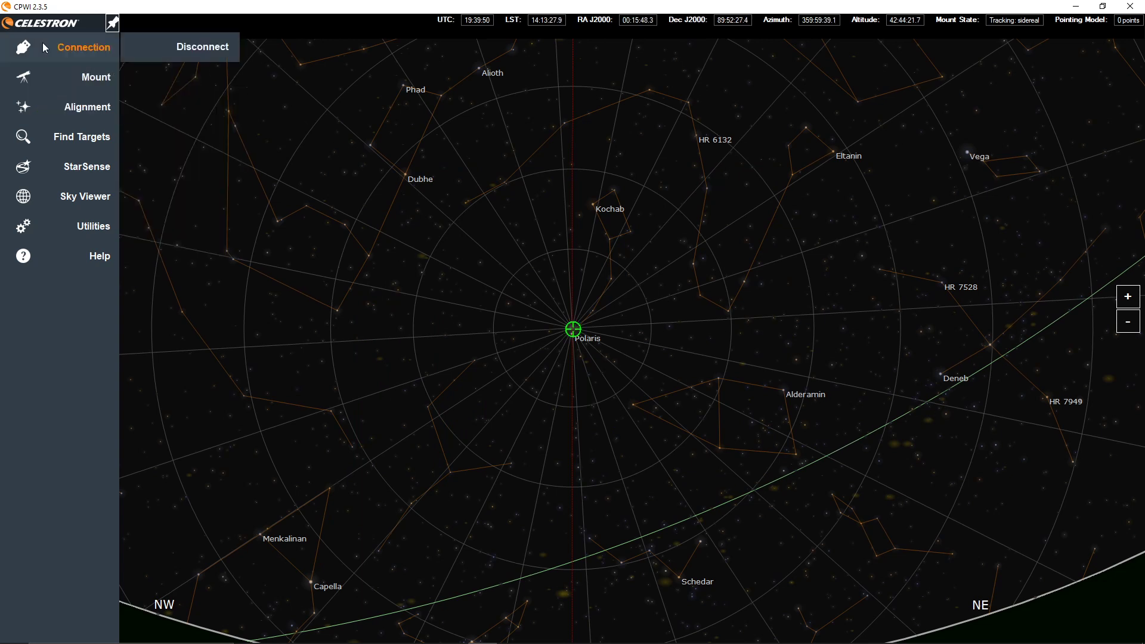
mouse_move(68, 78)
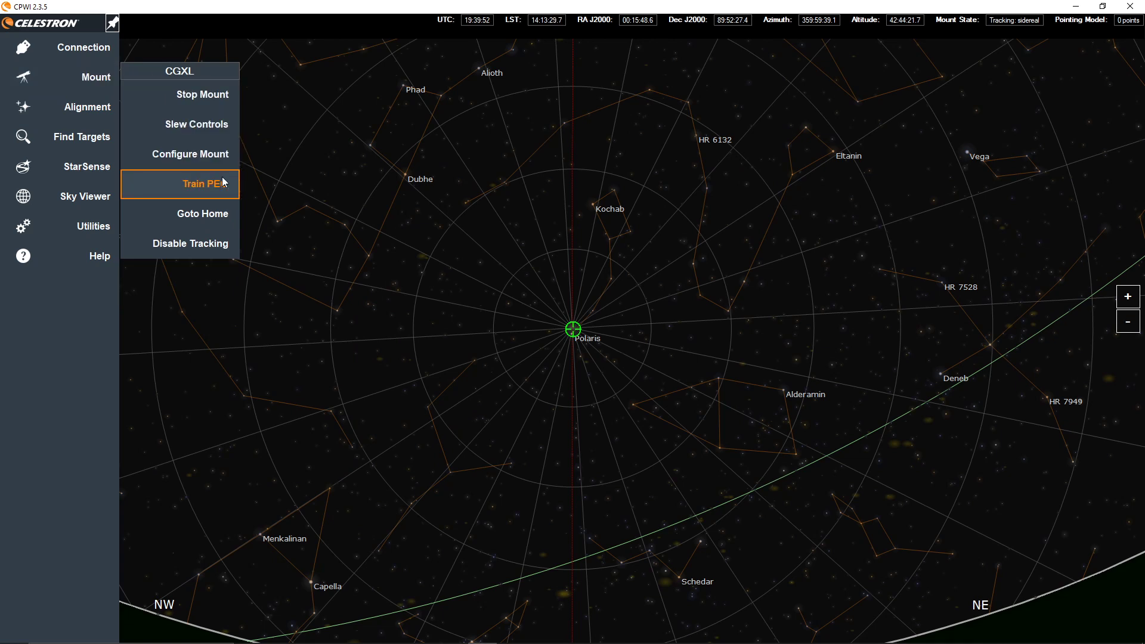
click(224, 126)
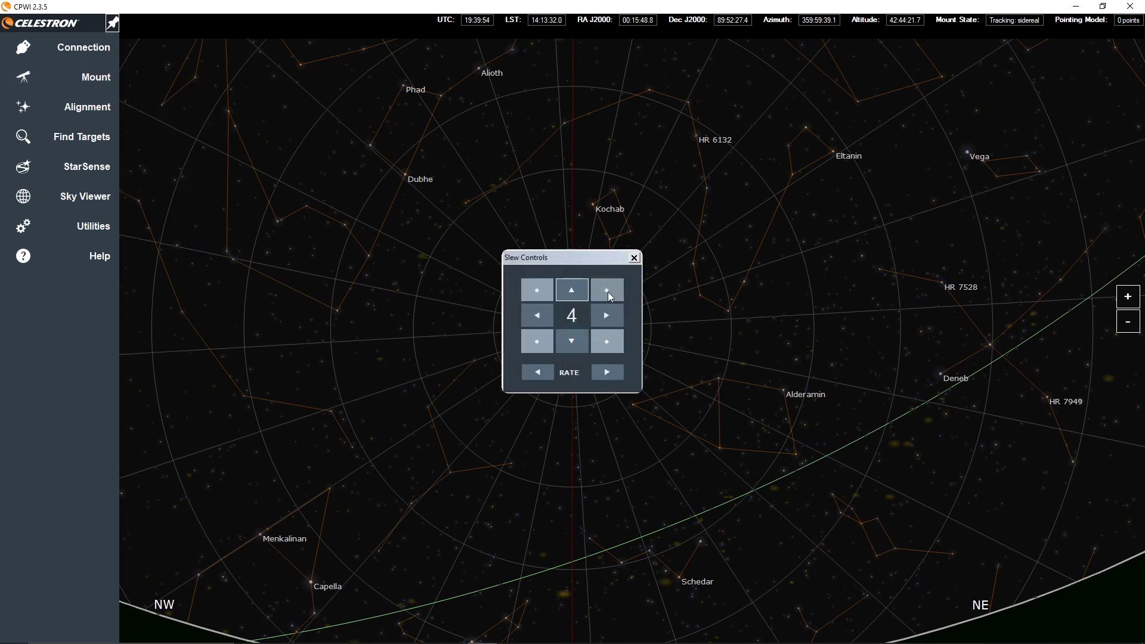
drag(551, 258, 1030, 478)
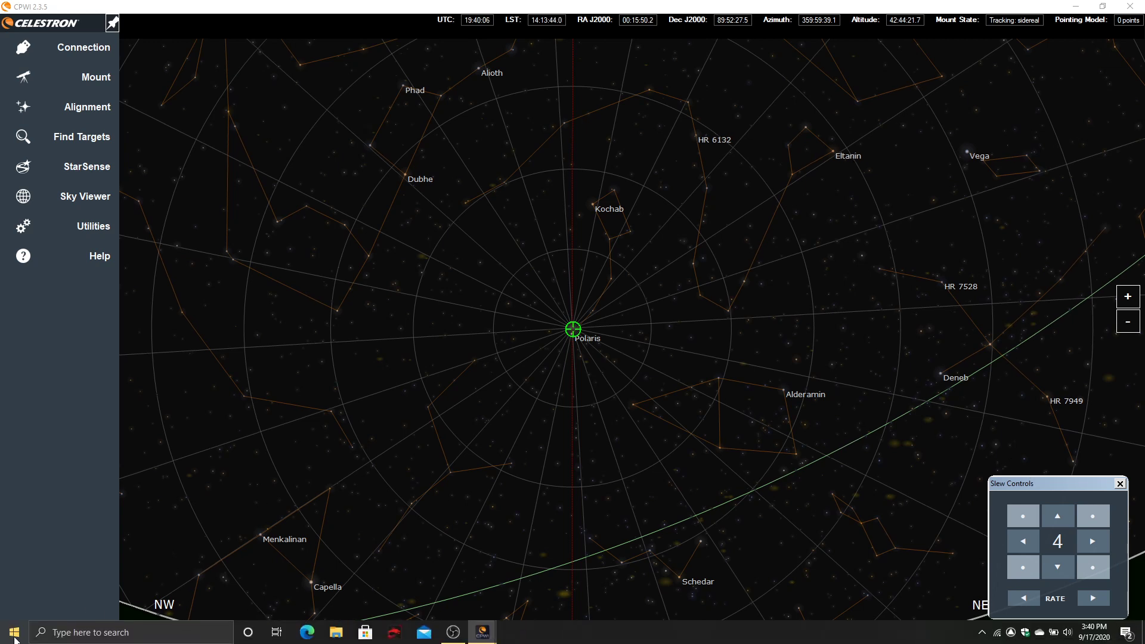
- Start and close MallinCamSky, then close CPWI's Slew Controls and minimise CPWI
click(14, 632)
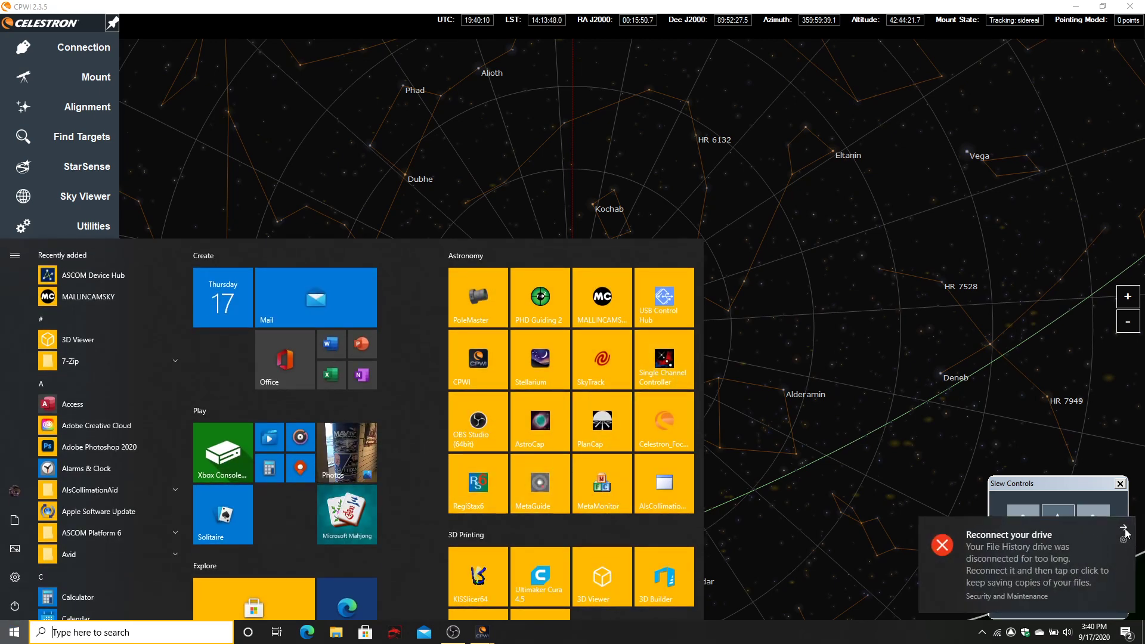
click(1124, 529)
click(602, 312)
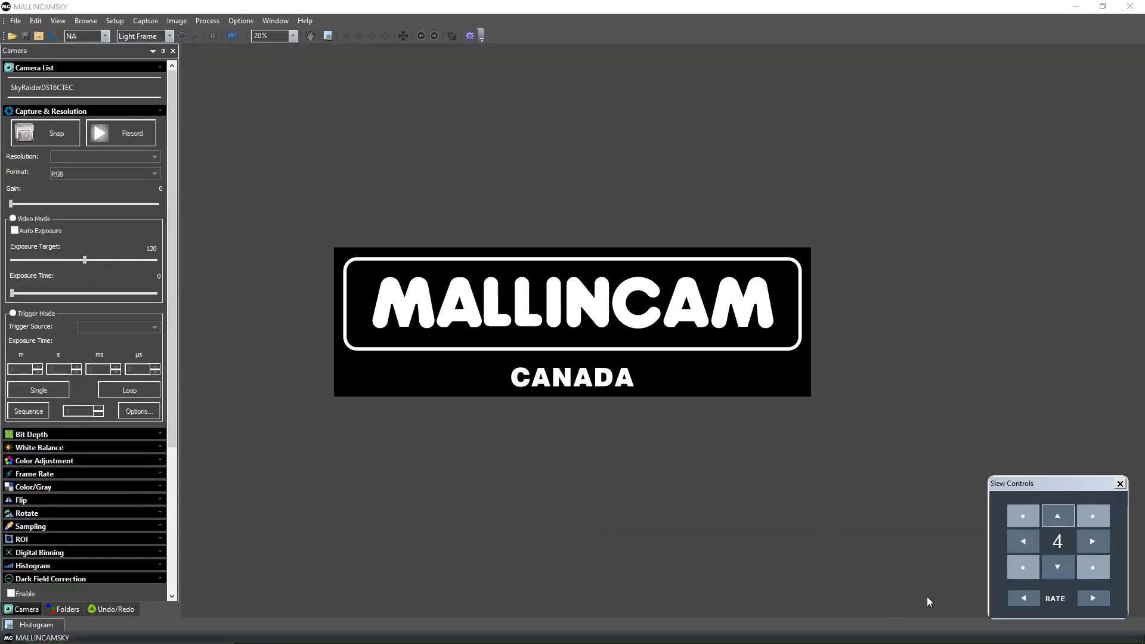
click(1130, 6)
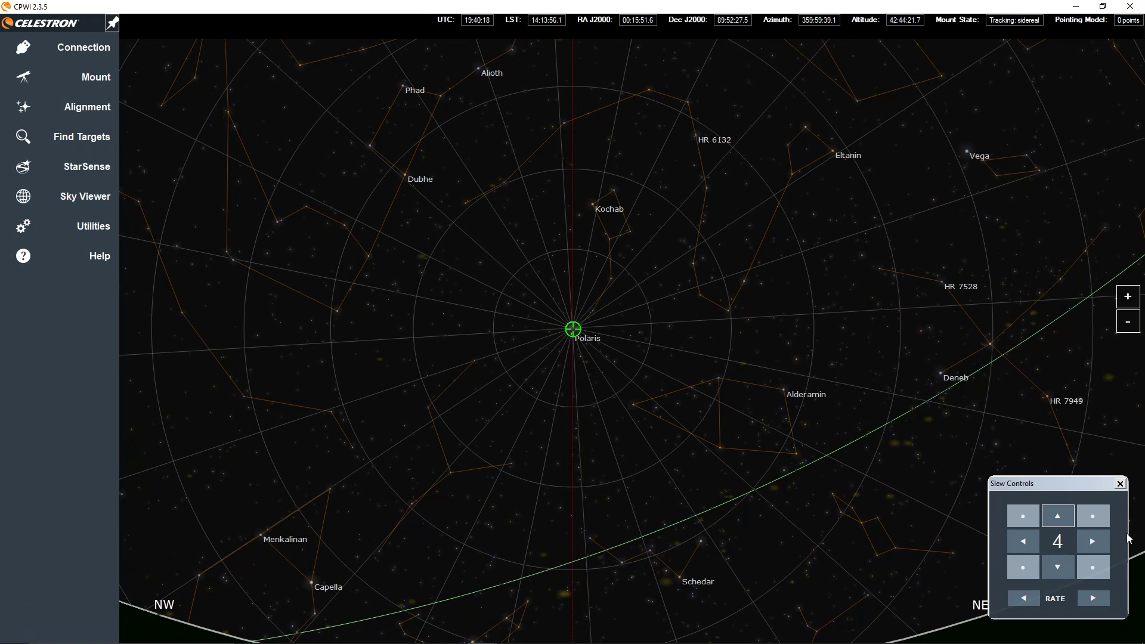
click(1121, 483)
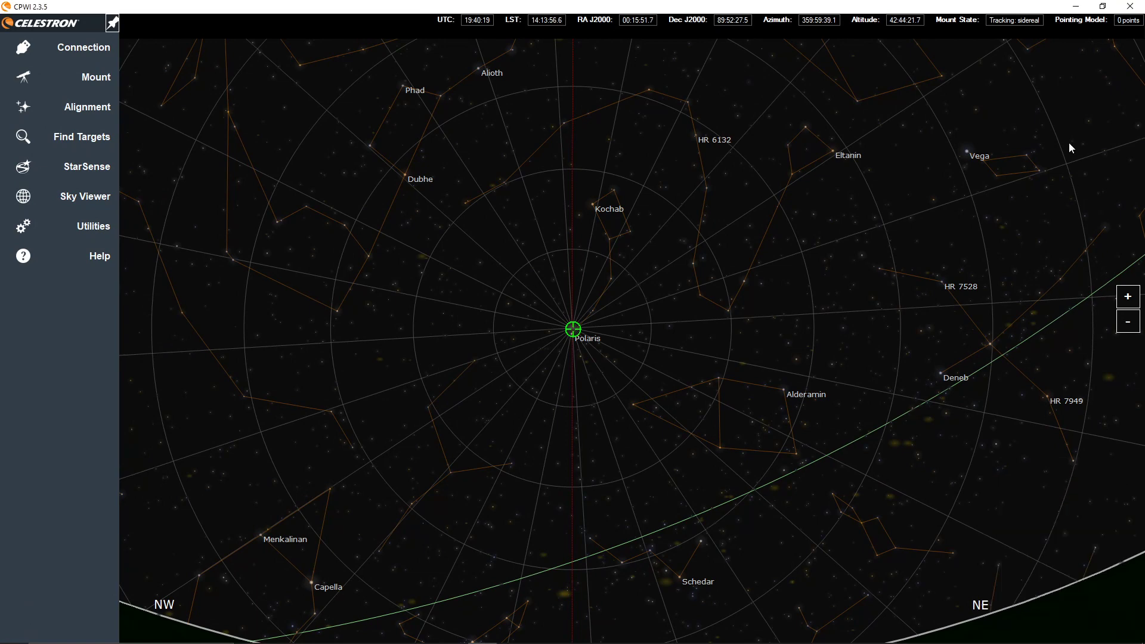
click(1077, 7)
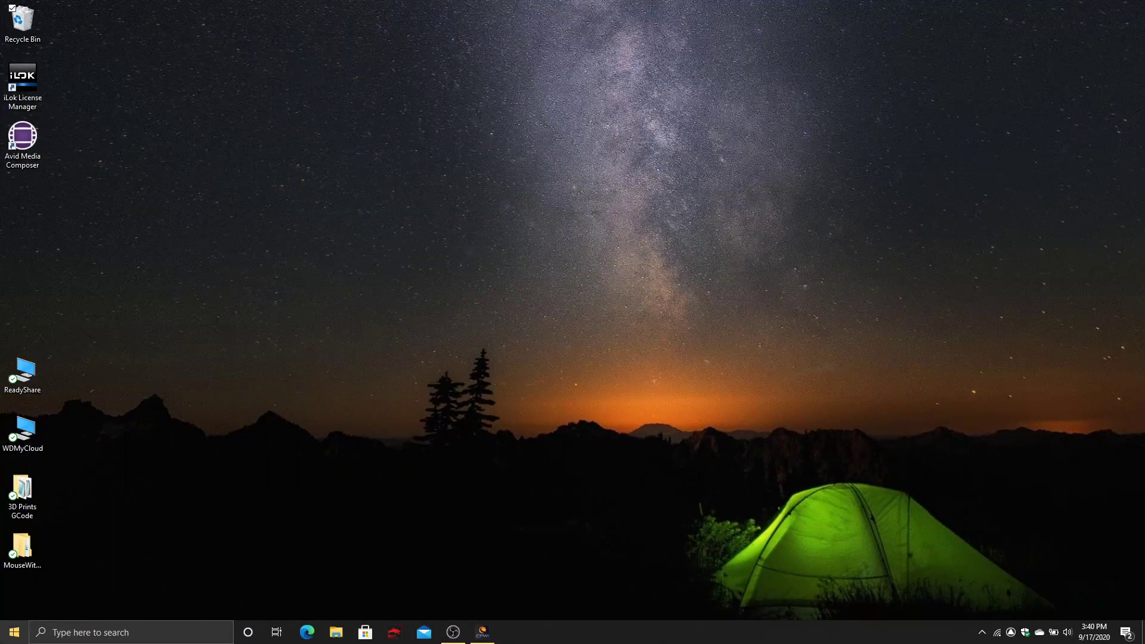
click(4, 640)
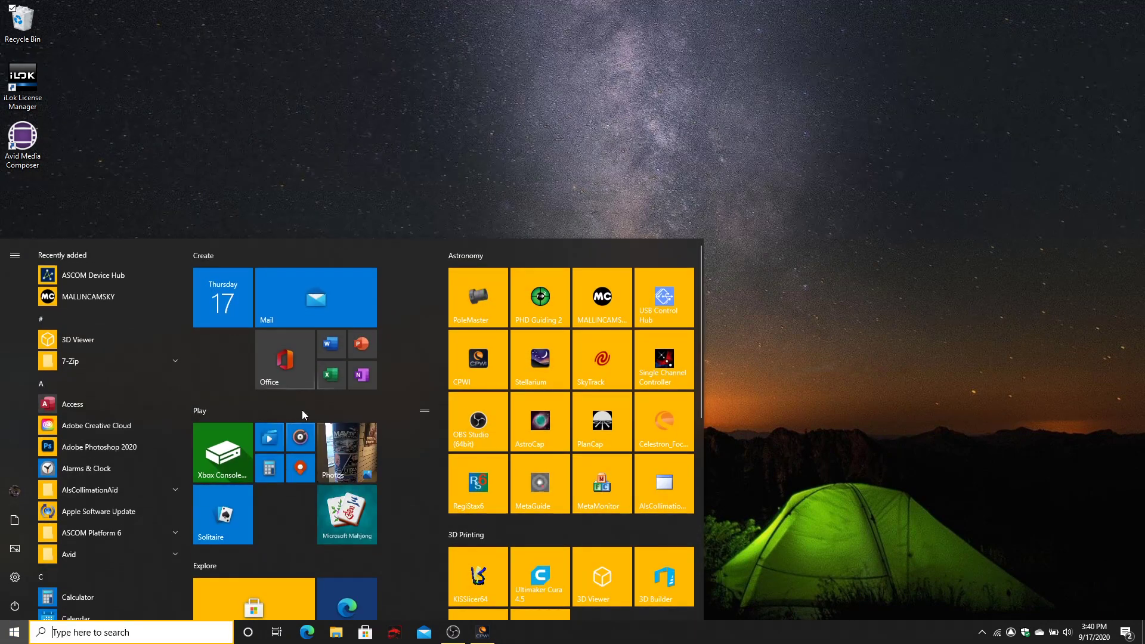
click(529, 357)
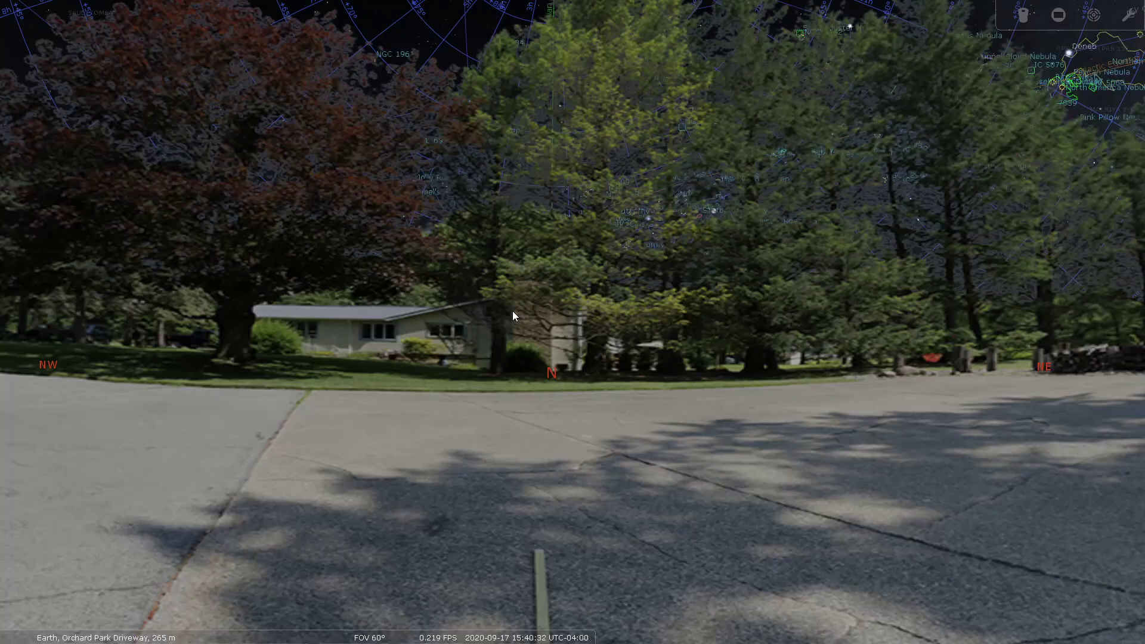
drag(406, 323, 469, 488)
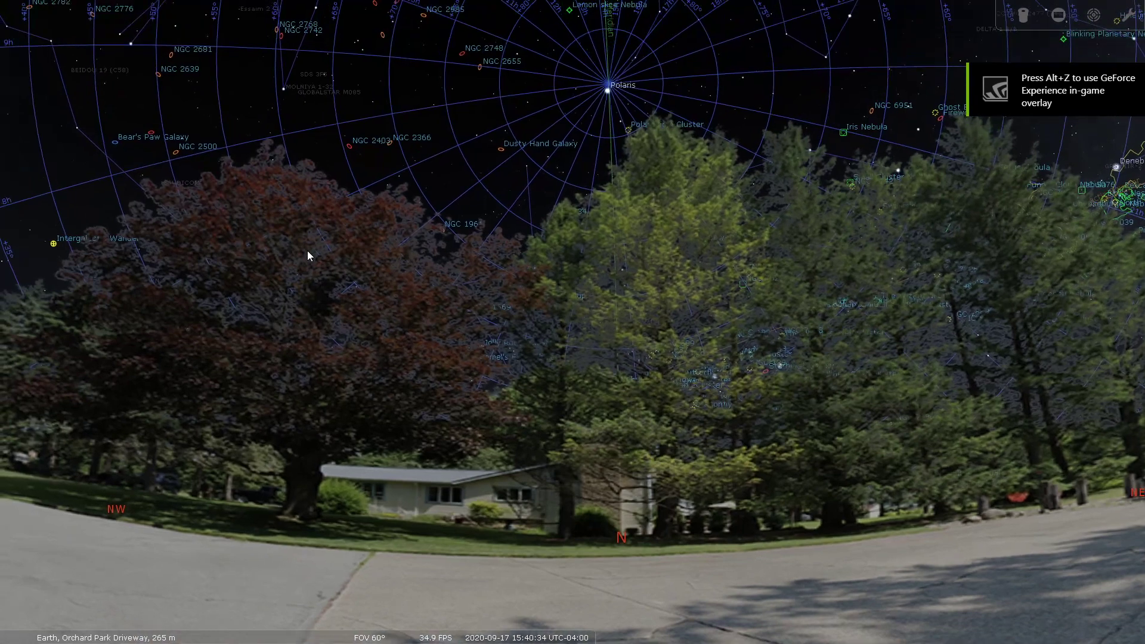
drag(320, 273, 606, 335)
mouse_move(367, 433)
mouse_down()
mouse_move(560, 402)
mouse_move(542, 410)
mouse_up()
drag(339, 414, 431, 370)
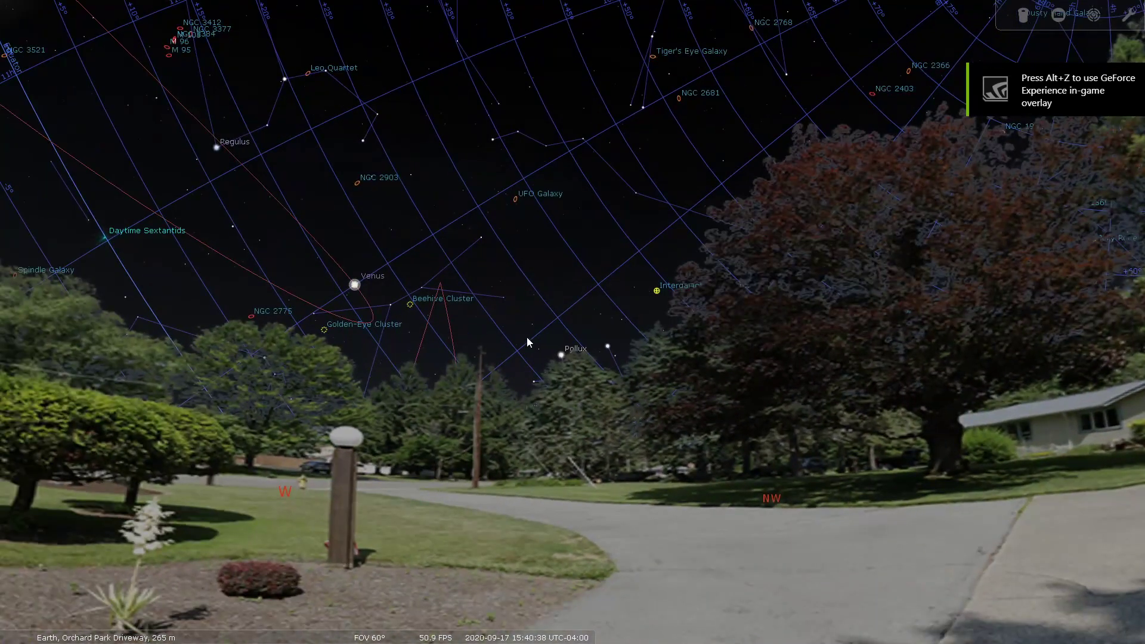
mouse_move(527, 338)
mouse_down()
mouse_move(373, 360)
mouse_move(321, 352)
mouse_up()
drag(450, 339, 259, 330)
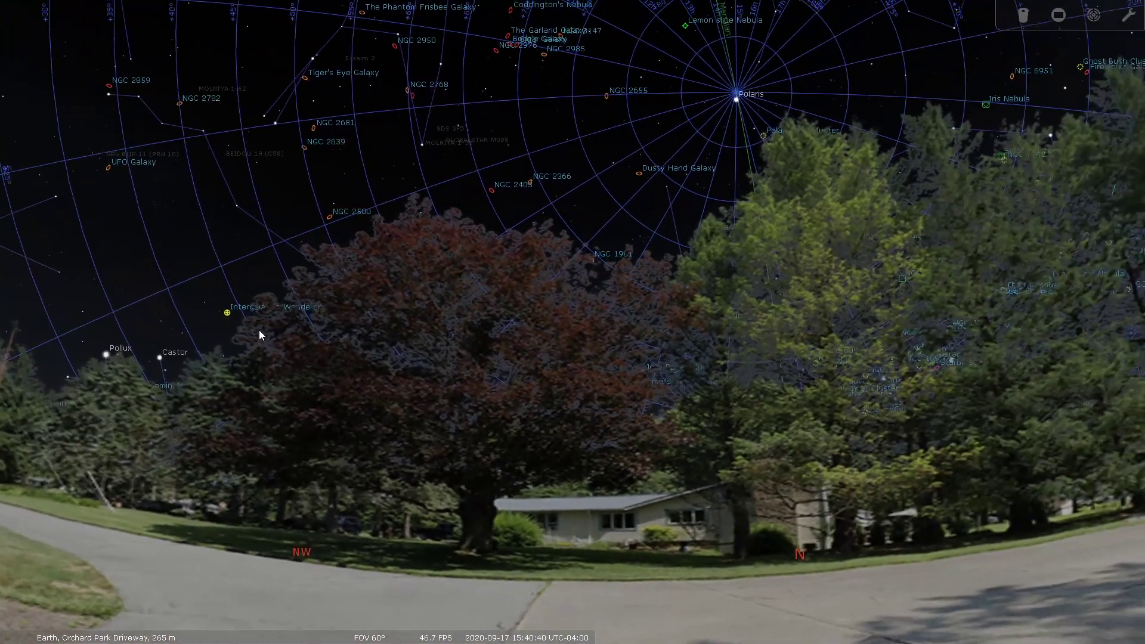
drag(620, 332, 409, 322)
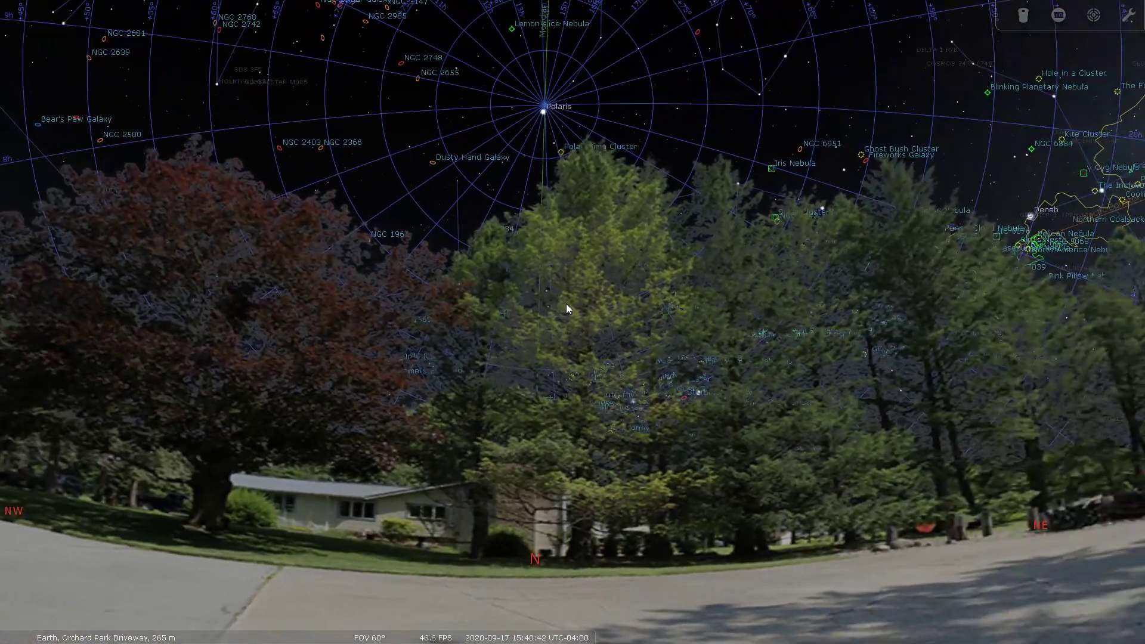
drag(549, 304, 388, 286)
drag(611, 297, 399, 265)
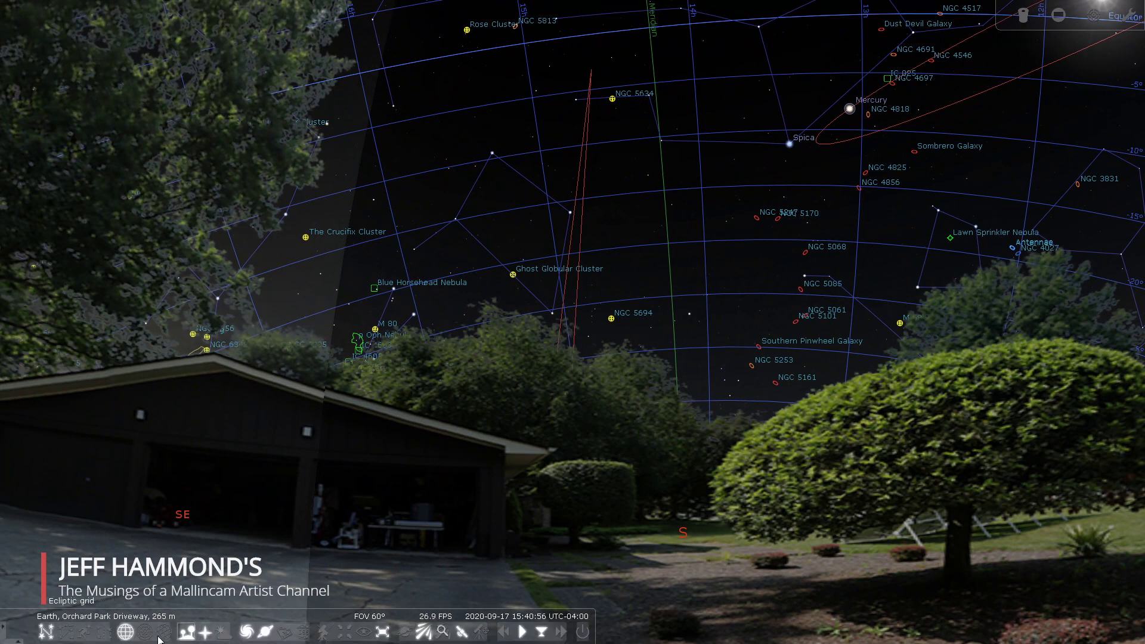
- In the Date/time window, advance the clock four hours to 19:41
mouse_move(12, 441)
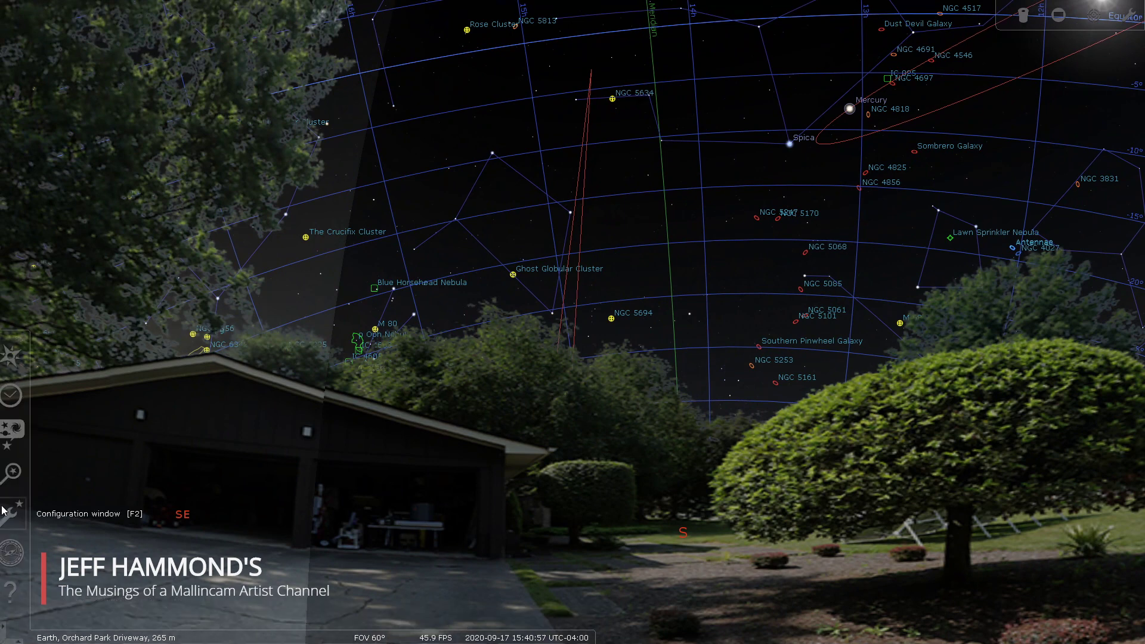
click(20, 395)
click(208, 463)
click(209, 464)
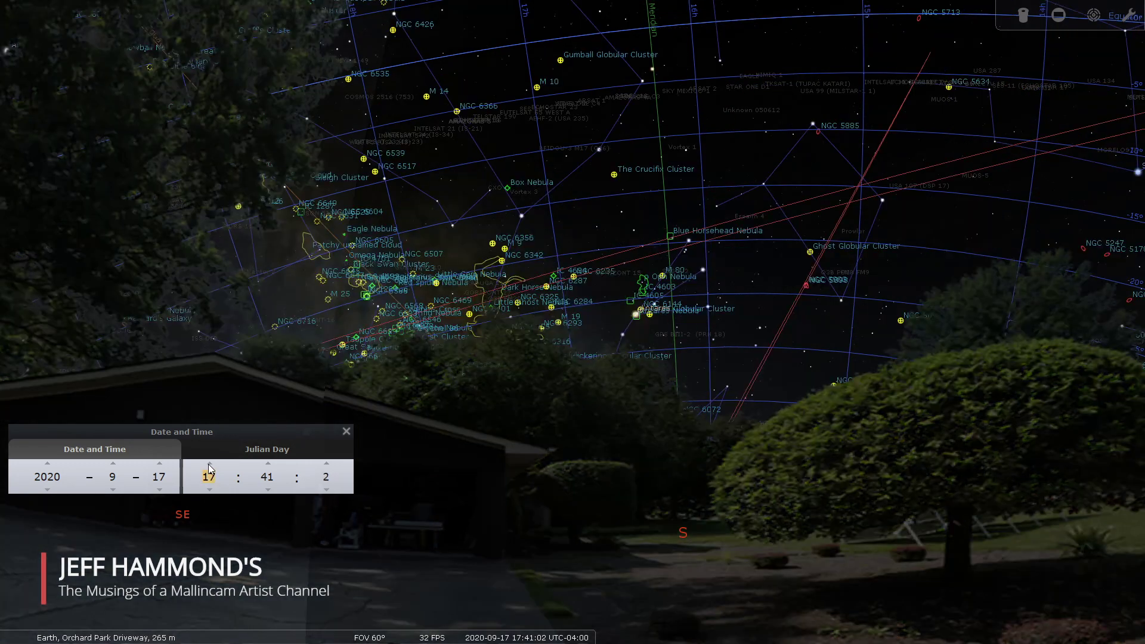
click(209, 463)
click(209, 463)
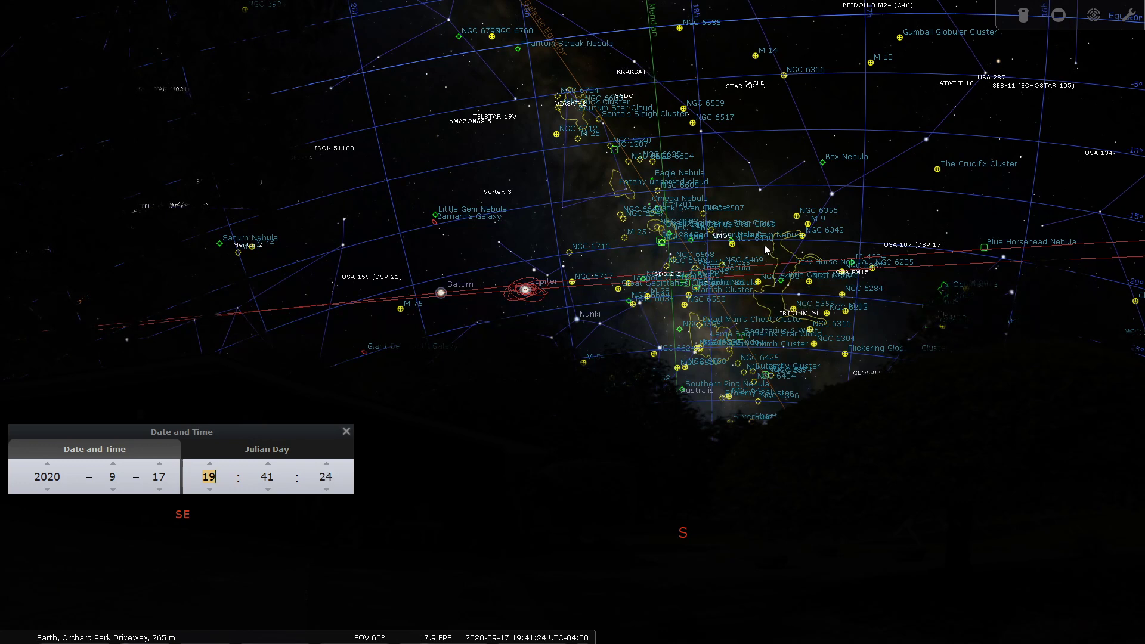
- Step the clock back to 15:41 and pan the view toward the northern sky
click(204, 490)
click(204, 490)
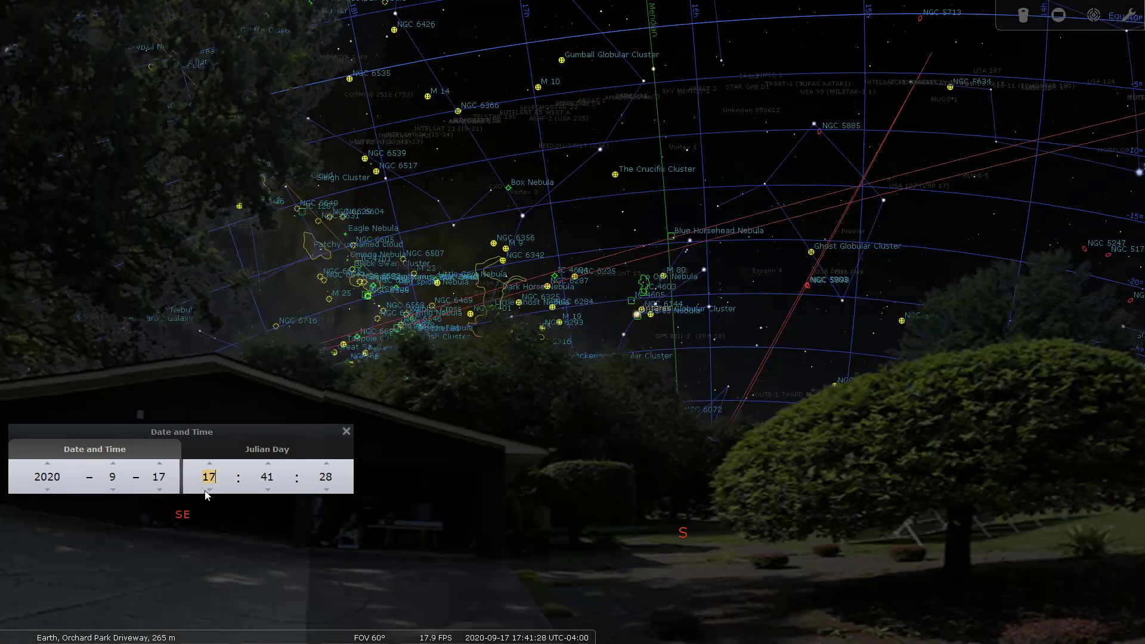
click(205, 490)
click(205, 490)
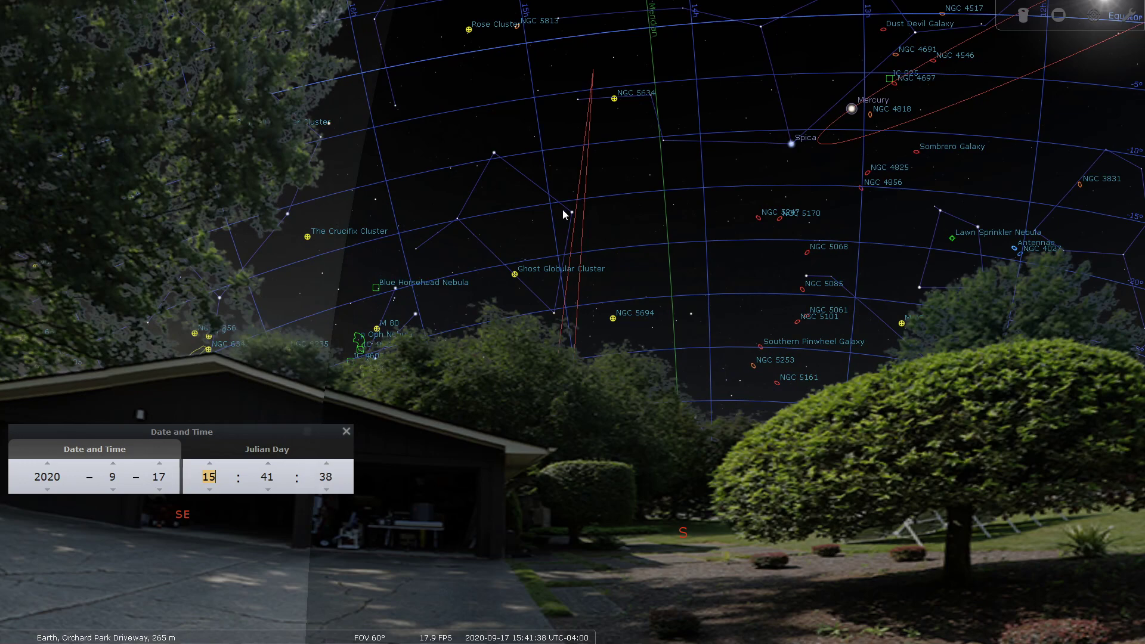
drag(587, 273, 645, 113)
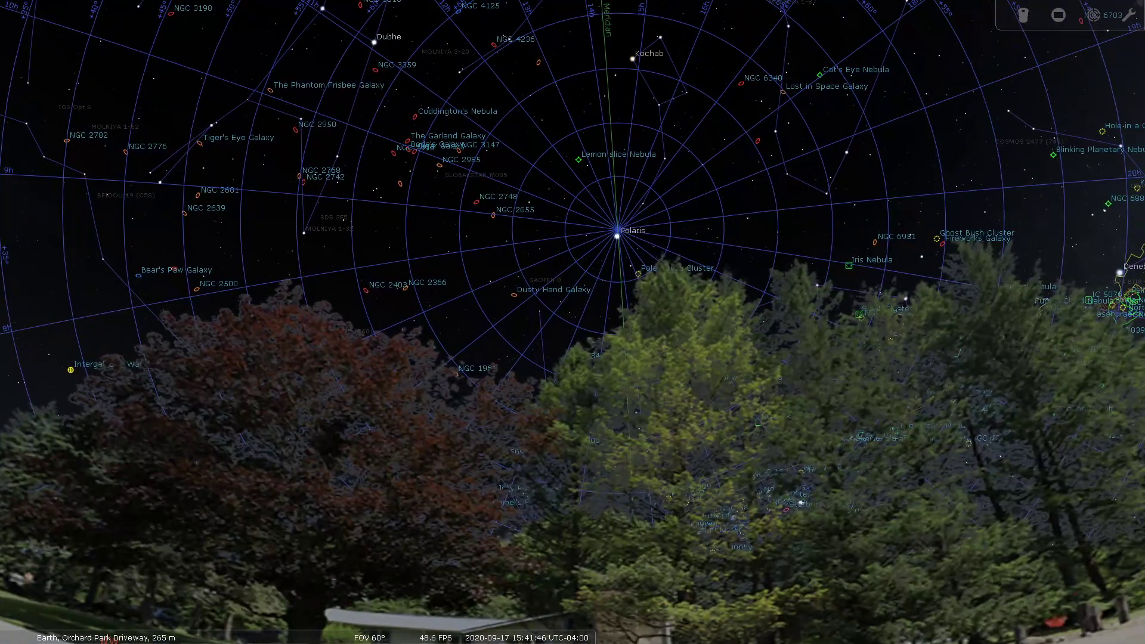
- Show the Telescope Control plugin in Configuration's Plugins tab, with Load at startup enabled
mouse_move(34, 583)
mouse_move(18, 551)
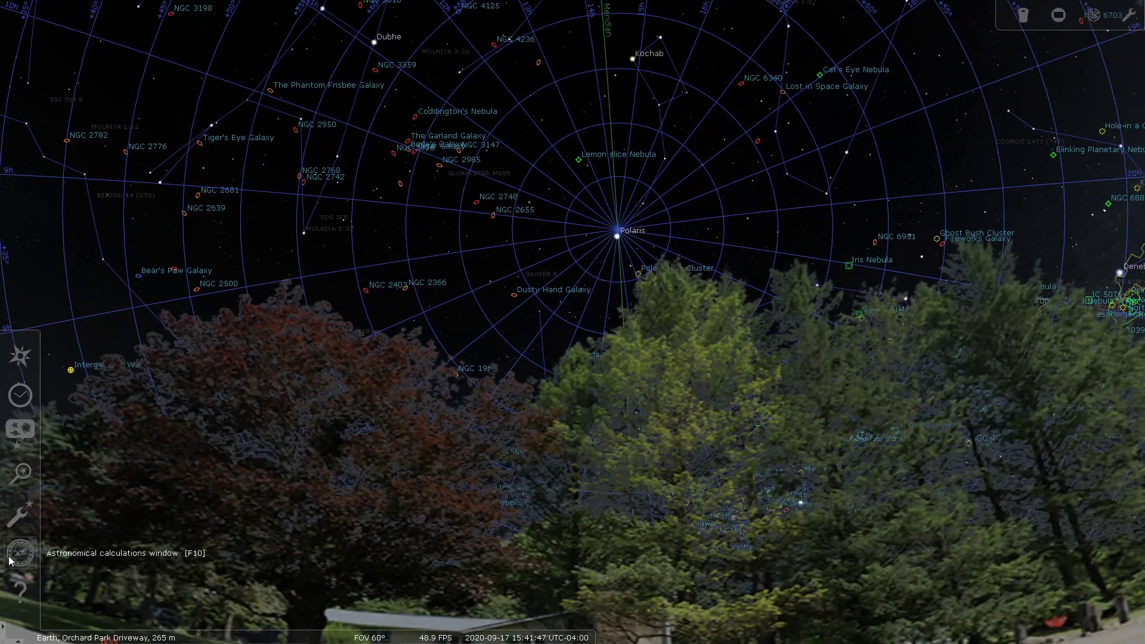
click(20, 513)
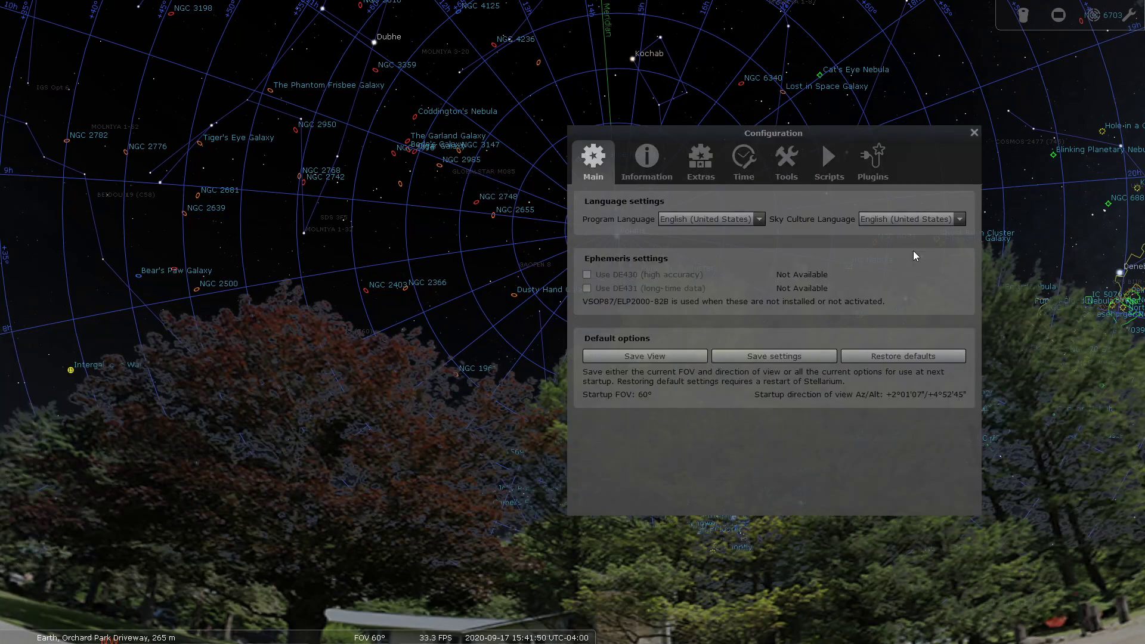
click(886, 176)
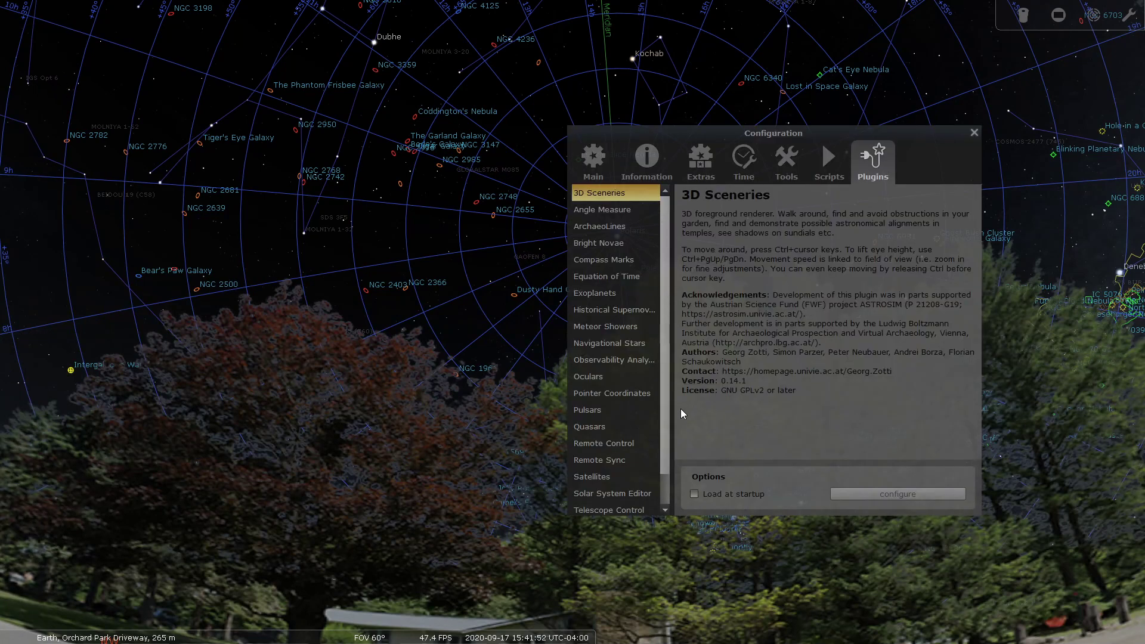
drag(663, 457, 693, 487)
click(625, 477)
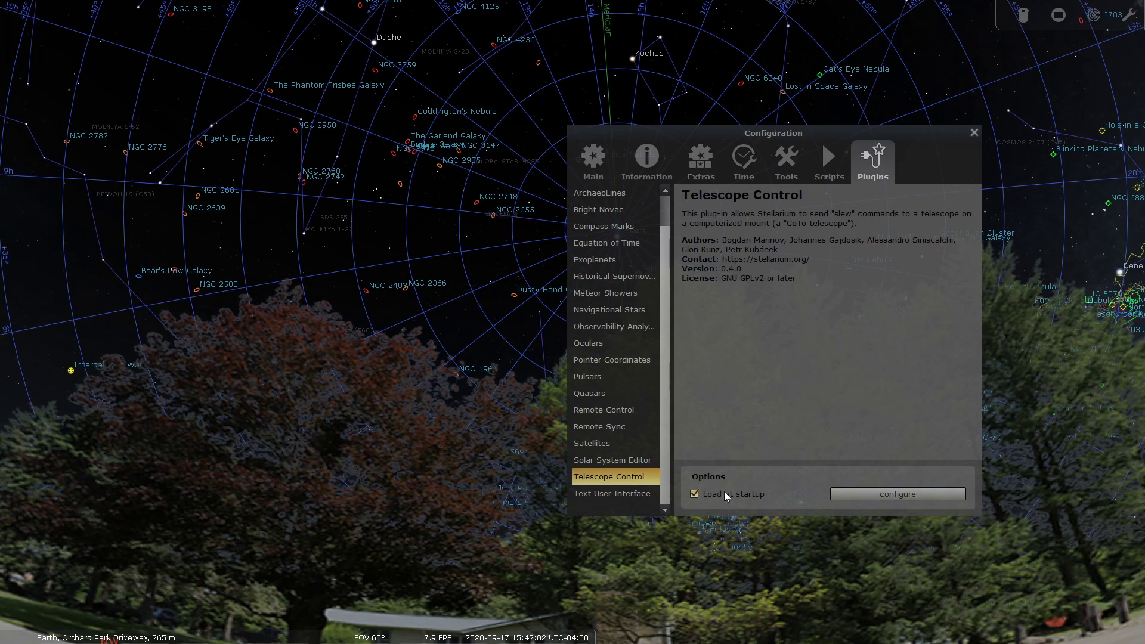
- In Telescope Control settings, delete the CGX-L CPWI entry and start adding a new telescope
click(903, 495)
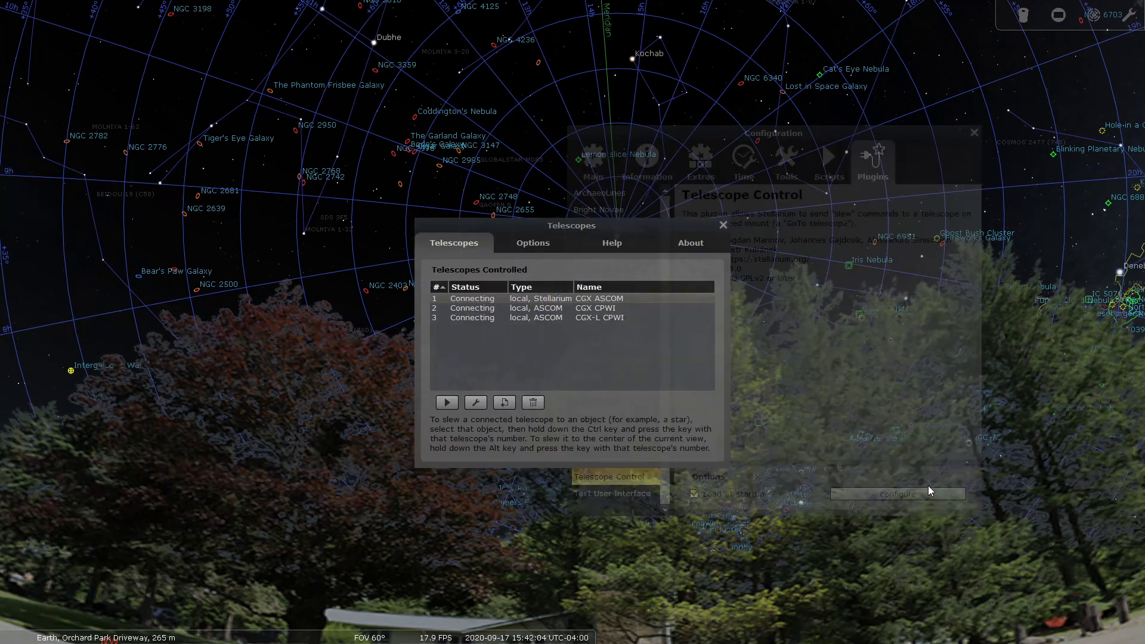
click(475, 317)
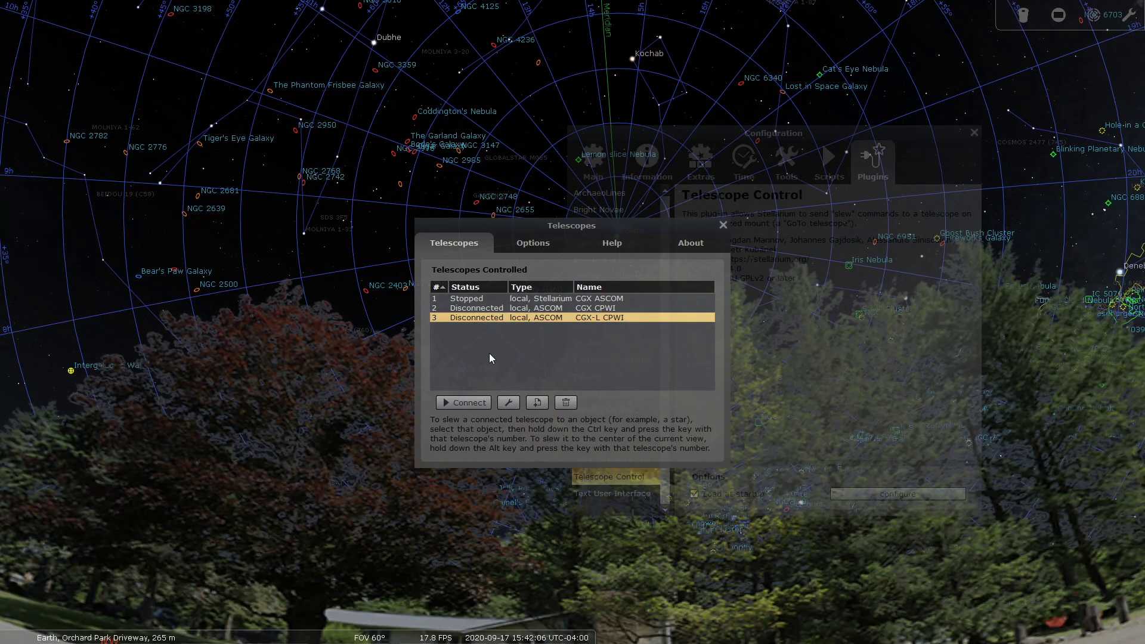
click(565, 403)
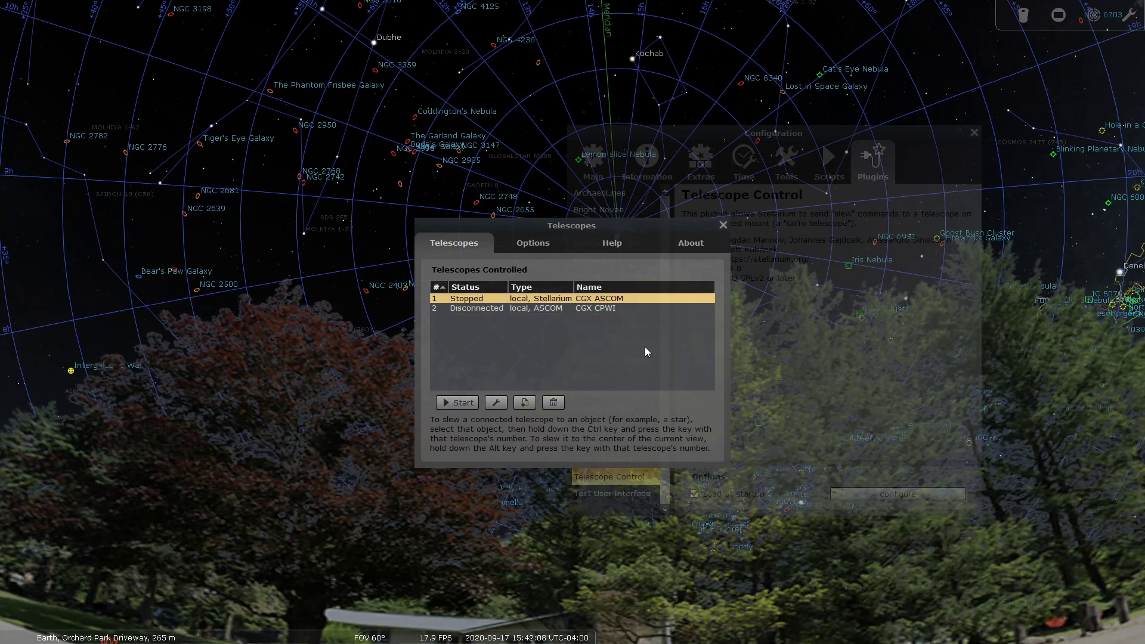
click(525, 403)
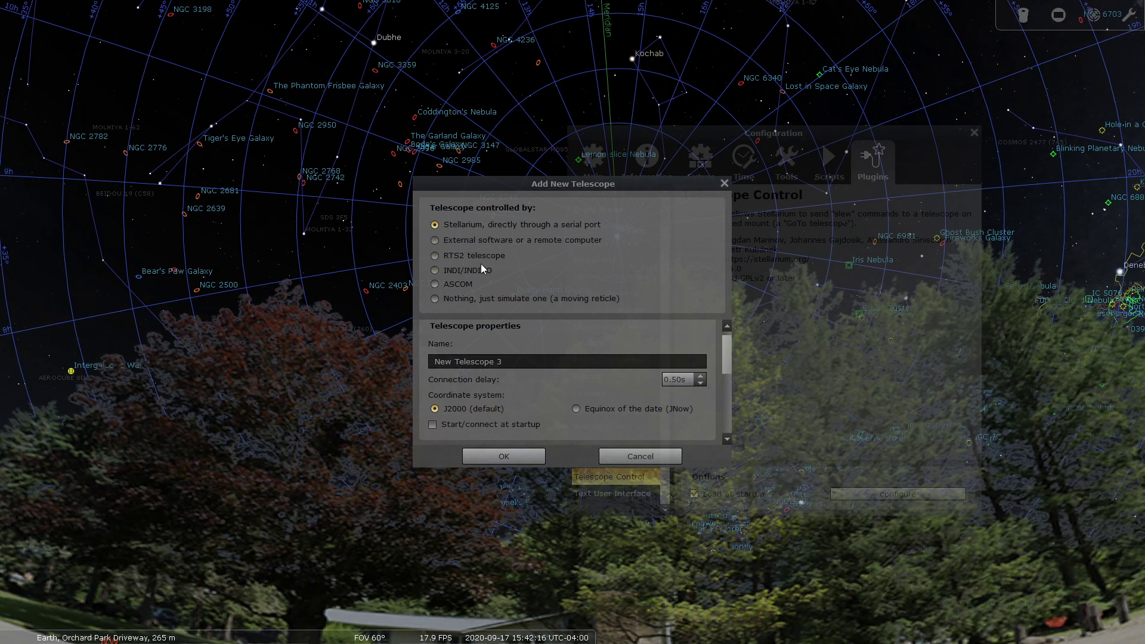
- Choose ASCOM as the controller and rename 'New Telescope 3' to 'CGX-L CPWI'
click(431, 284)
drag(516, 359, 404, 358)
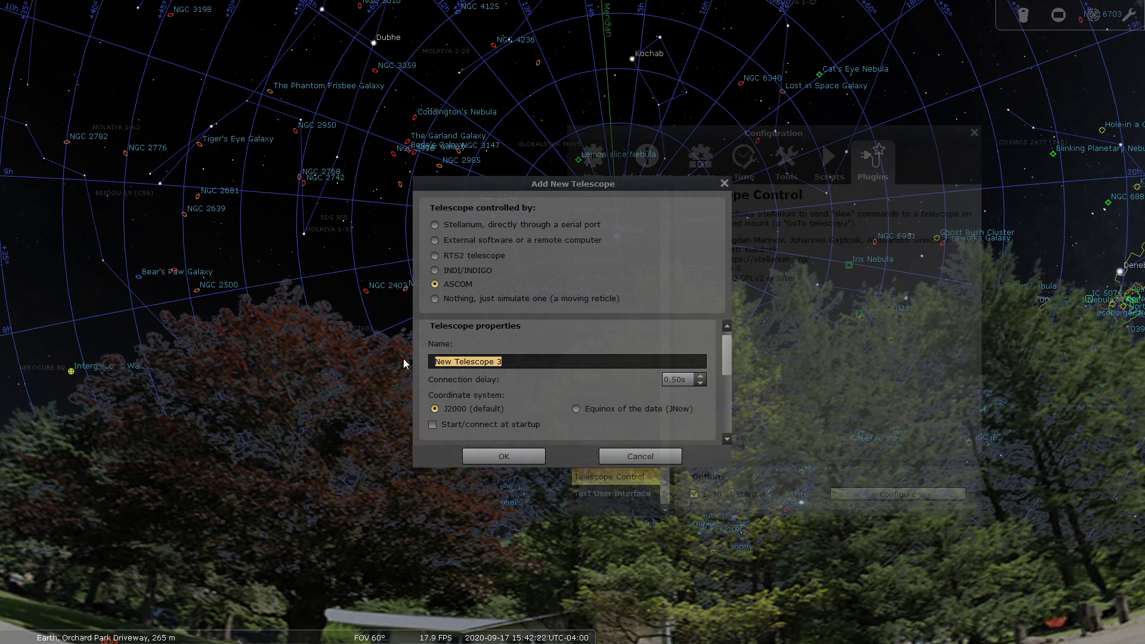
text(CGX-)
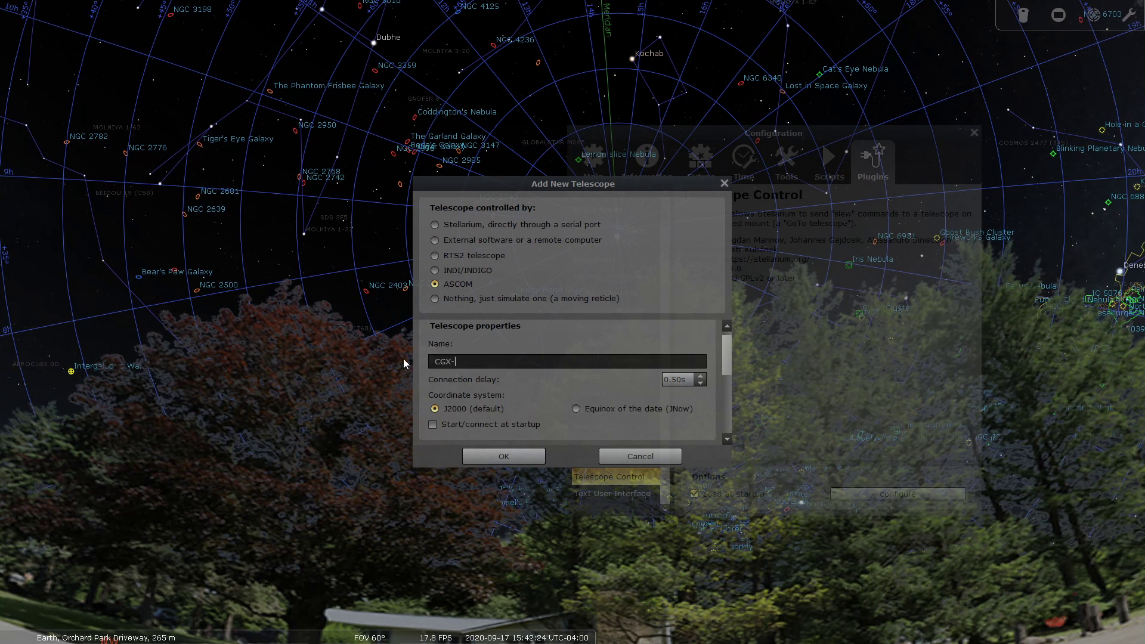
text(L CPWI)
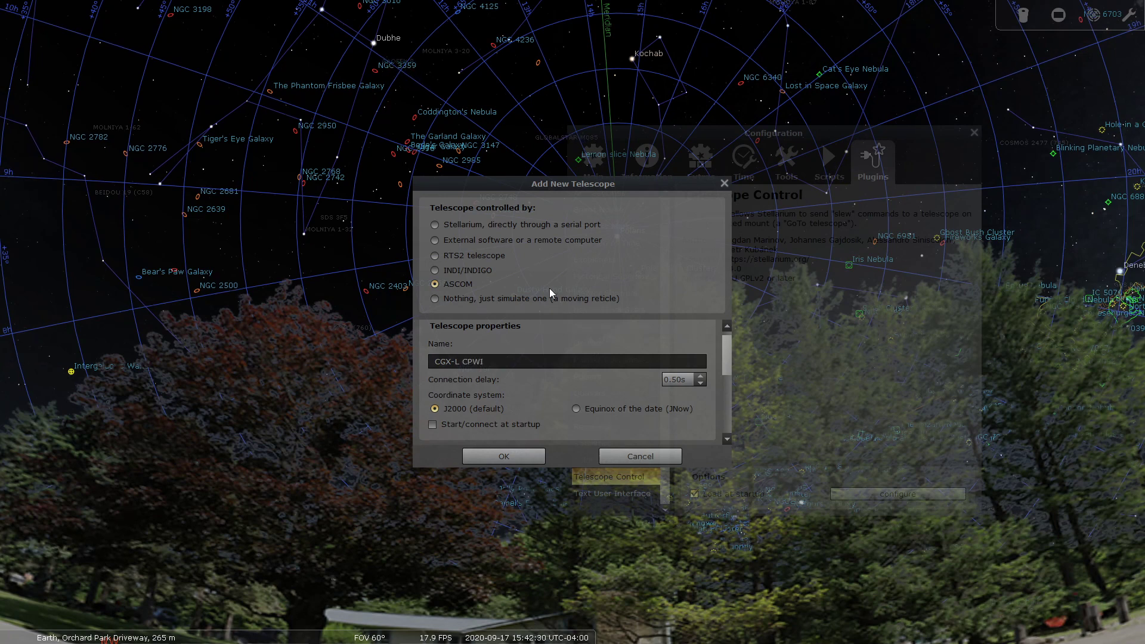
drag(727, 345, 730, 387)
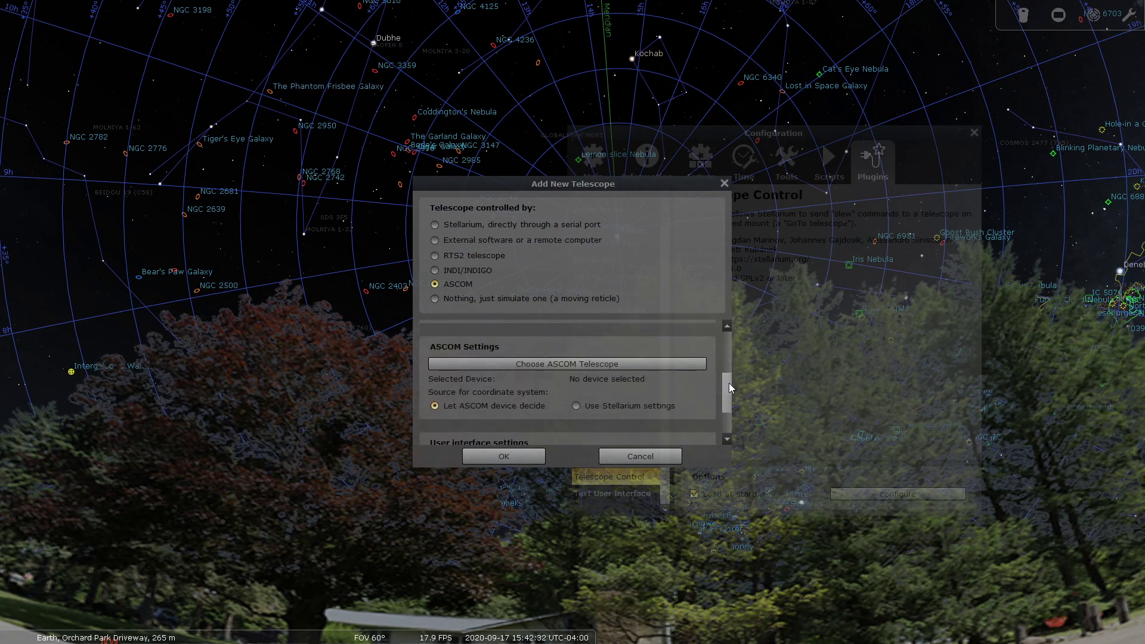
- Select the CPWI driver (ASCOM.CPWI.Telescope) in the ASCOM Telescope Chooser and confirm it
click(535, 366)
click(604, 325)
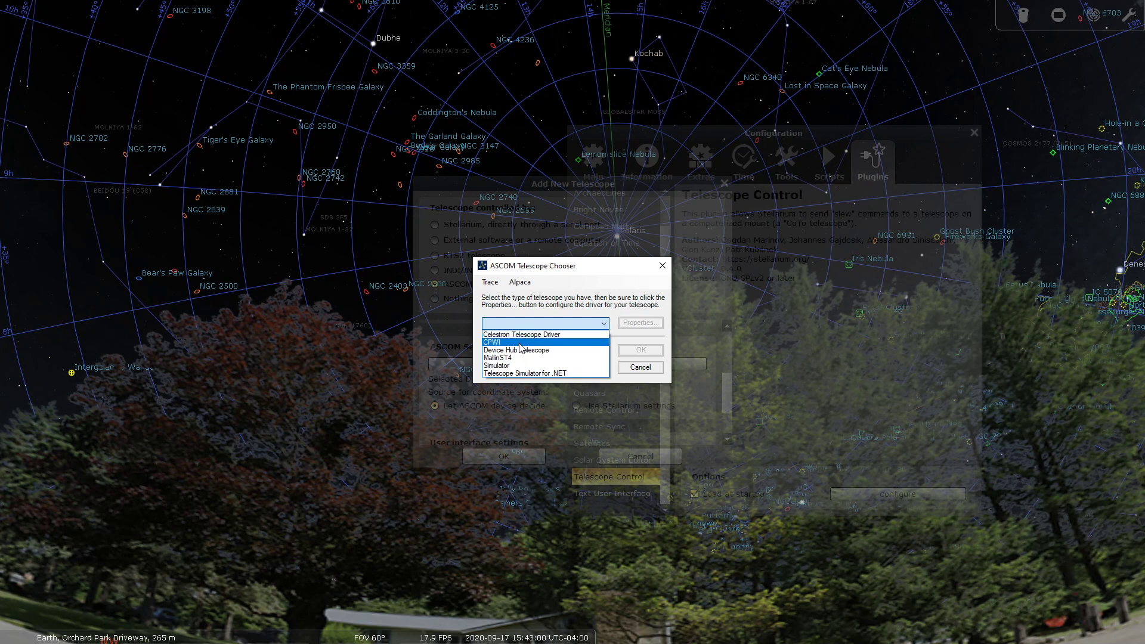
click(495, 343)
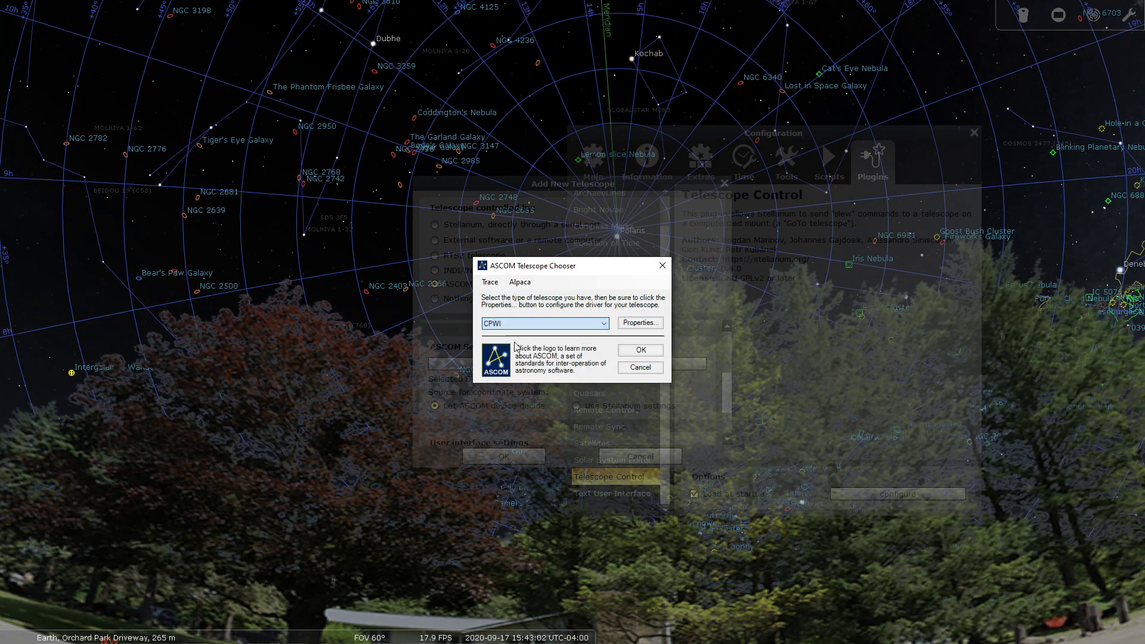
click(636, 324)
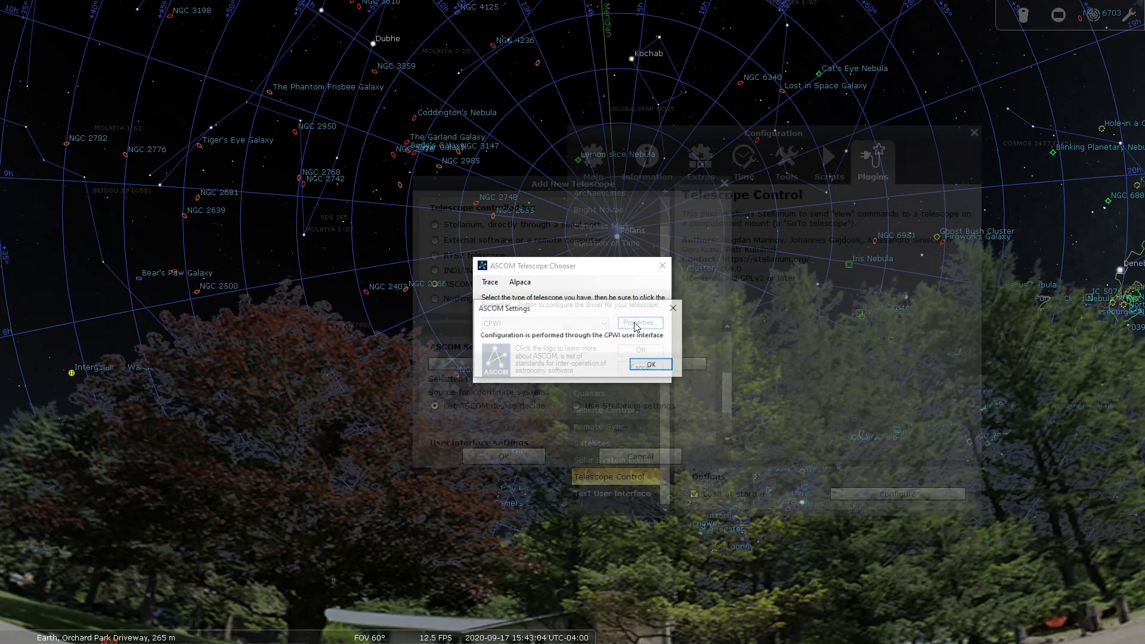
click(648, 366)
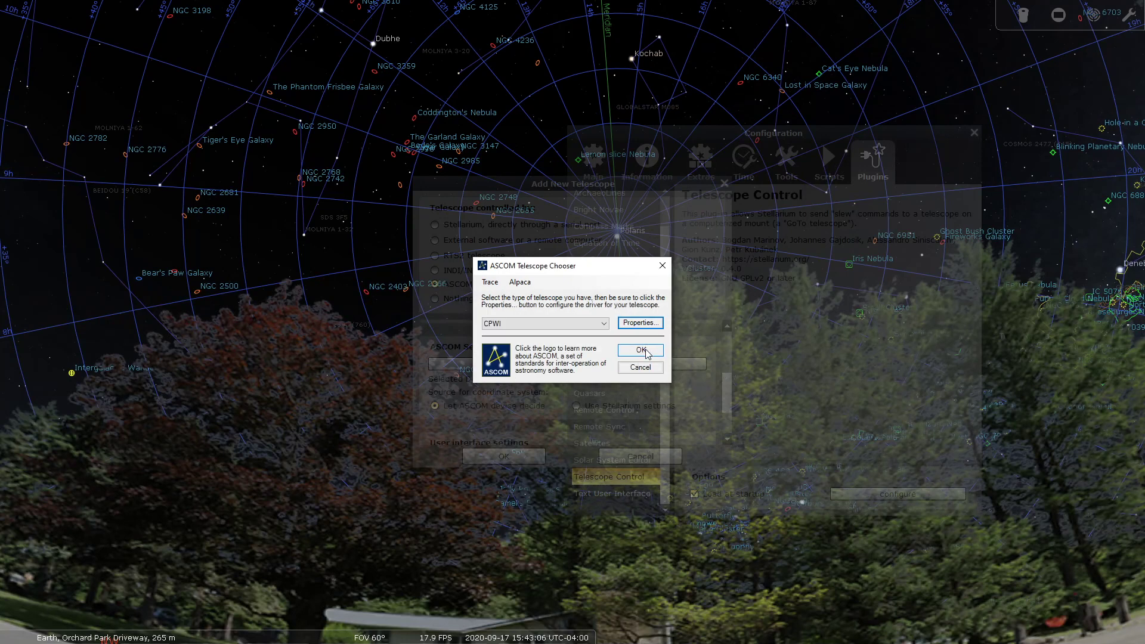
click(644, 355)
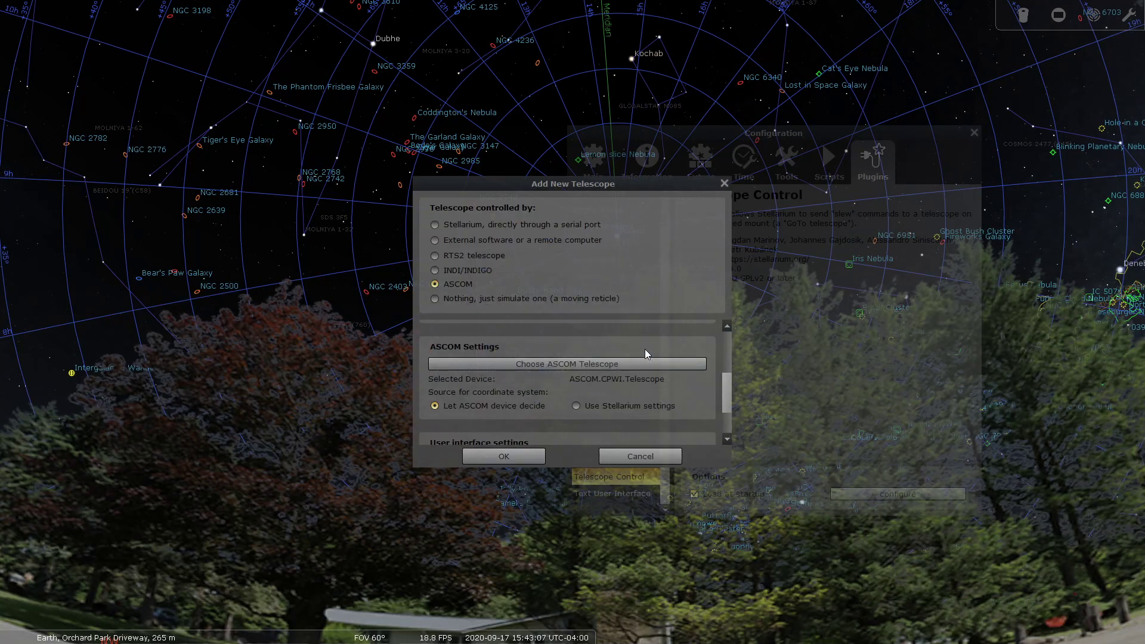
- Save and connect the CGX-L CPWI telescope, close the settings windows, and select galaxy NGC 3359
click(517, 454)
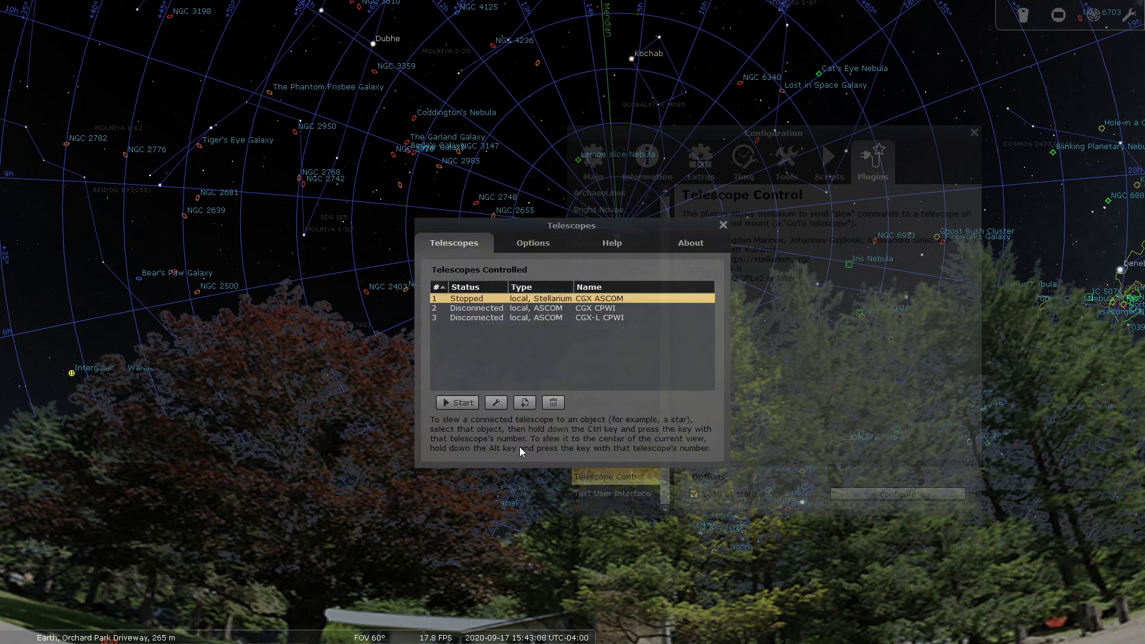
click(474, 316)
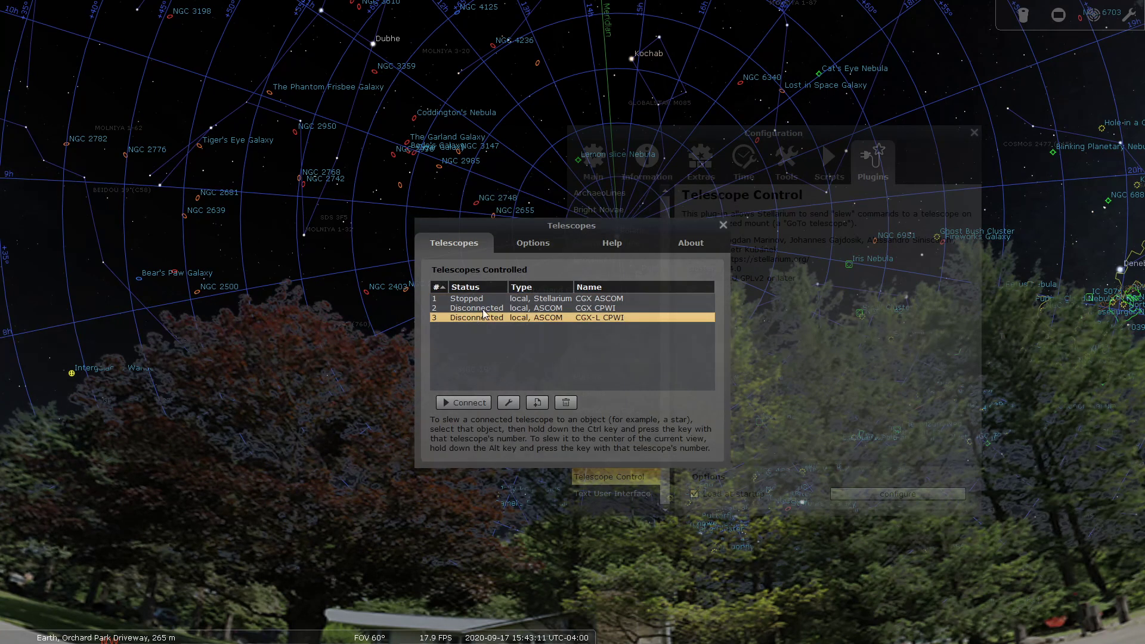
click(465, 403)
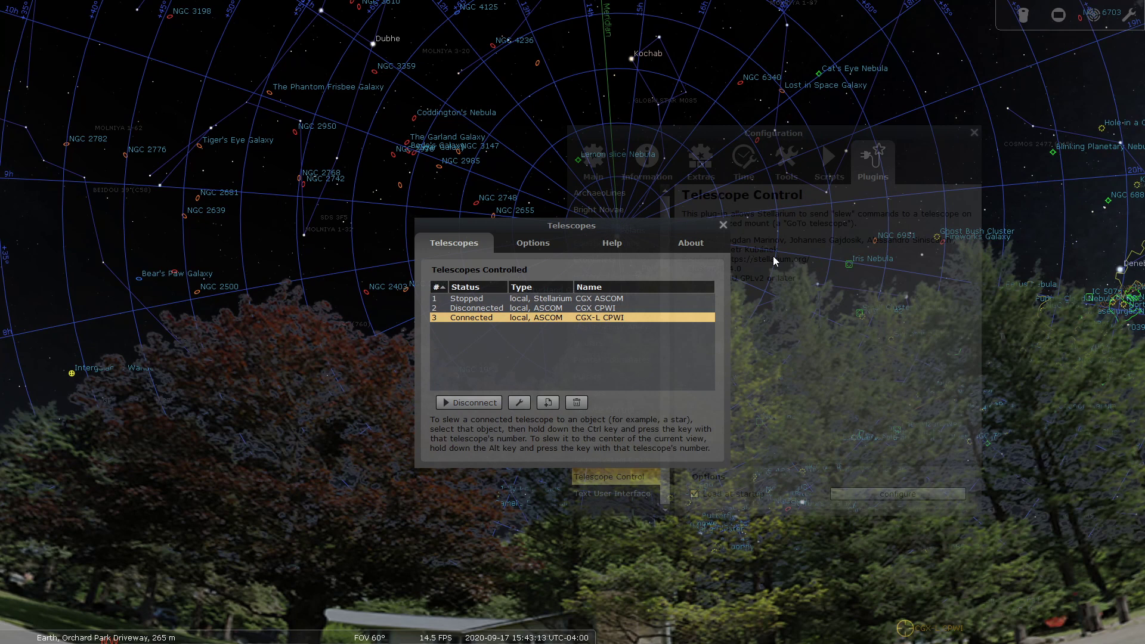
click(722, 226)
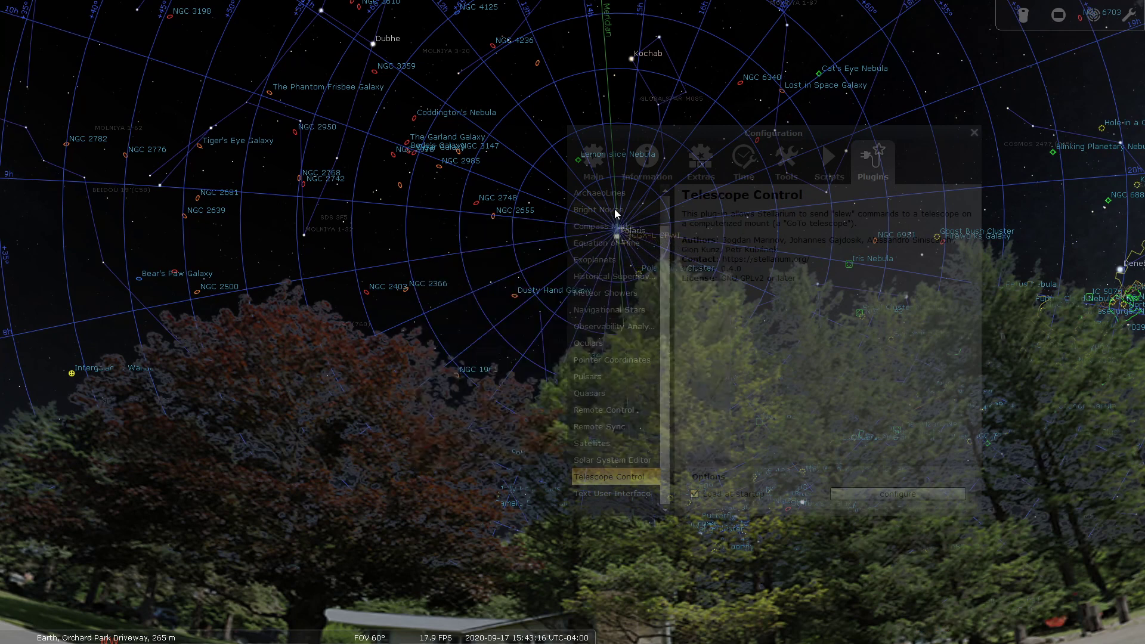
click(973, 133)
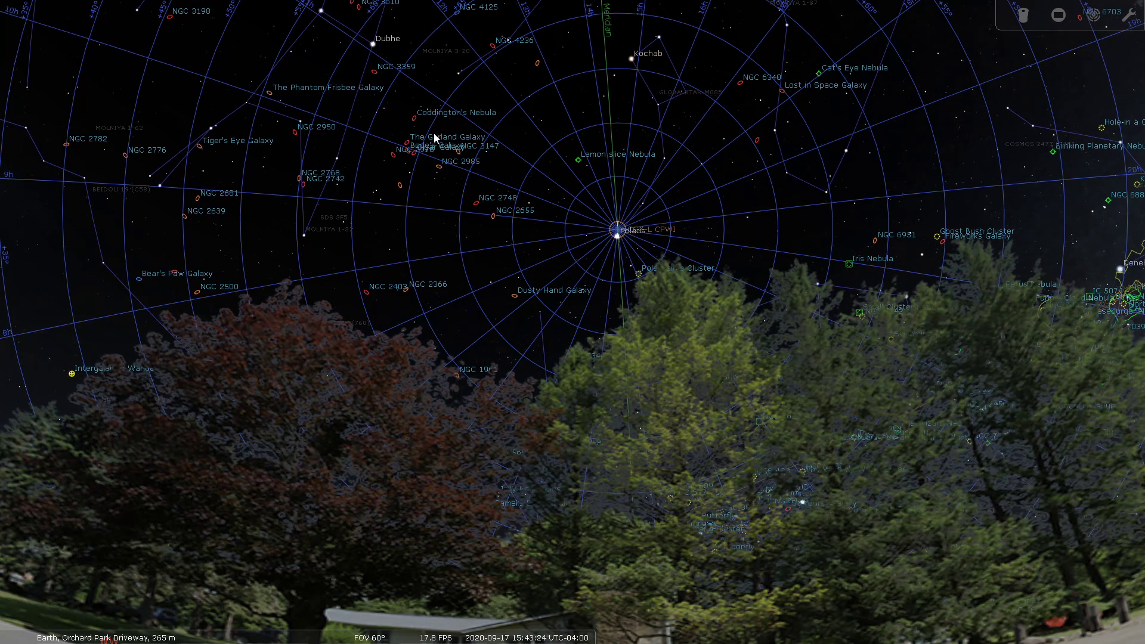
click(373, 70)
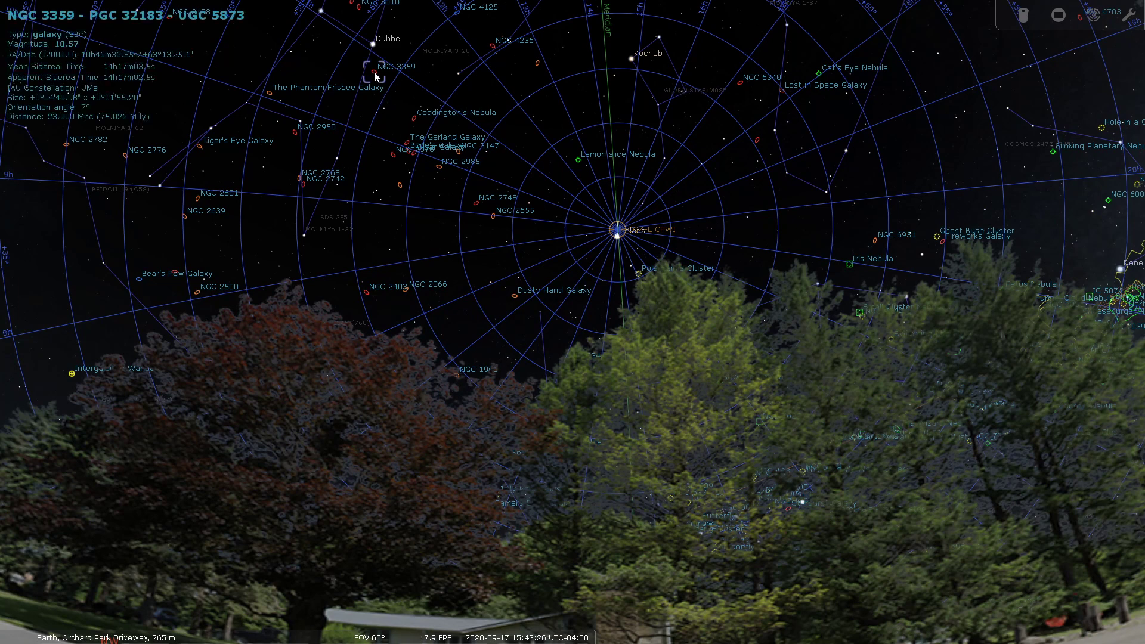
- Fill the slew window with NGC 3359's position (10h 46m 36.84s, +63° 13' 25.10") and slew CGX-L CPWI there
mouse_move(453, 633)
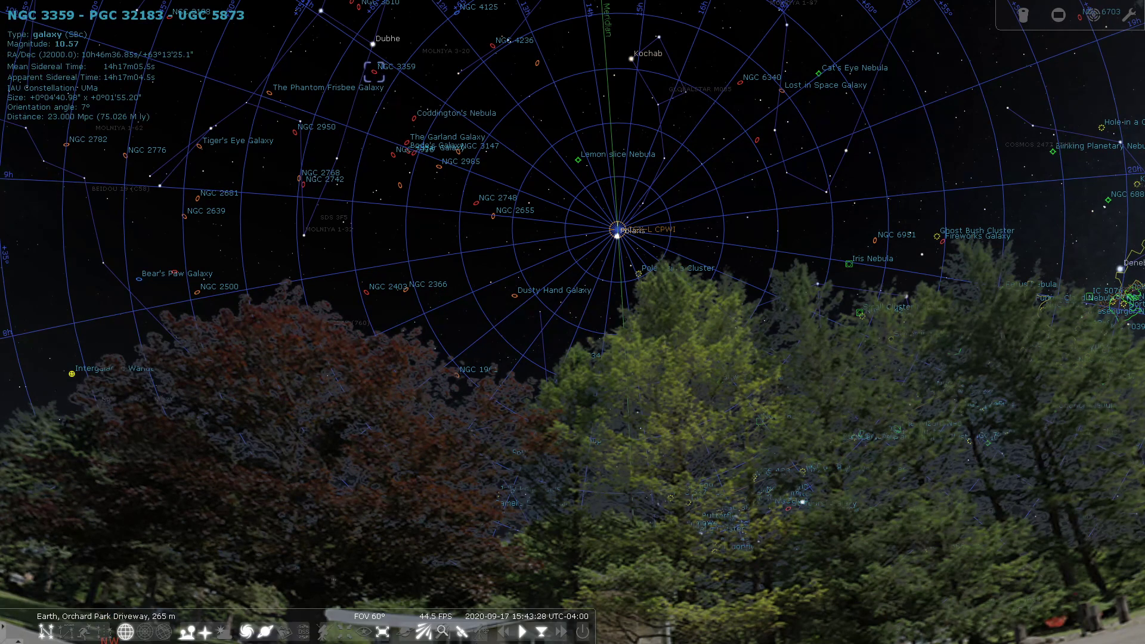
click(466, 632)
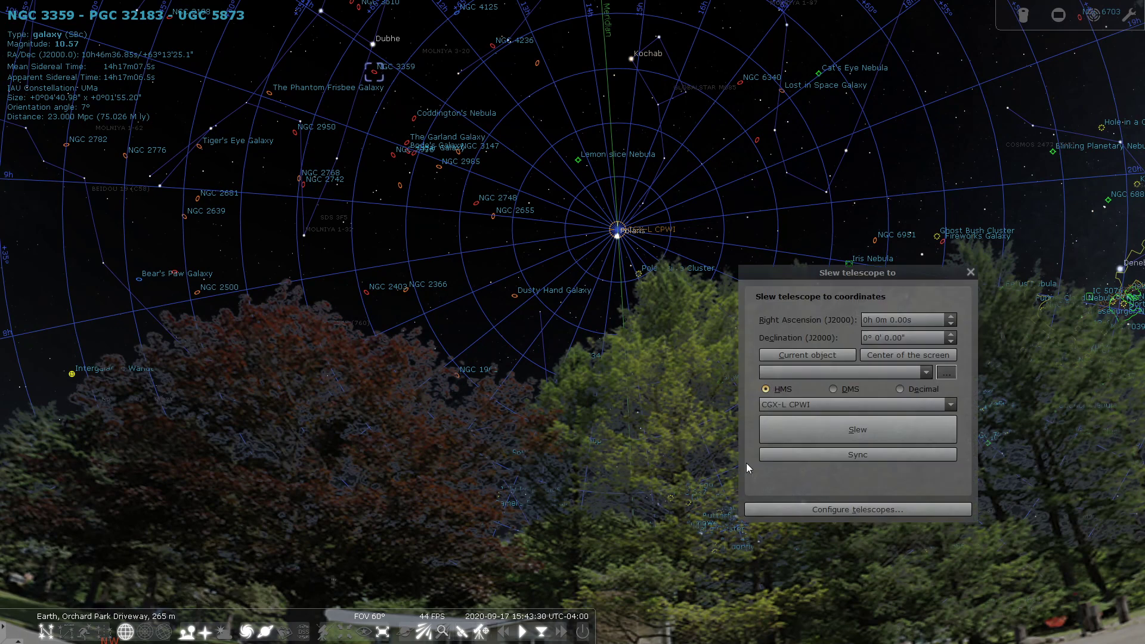
click(817, 356)
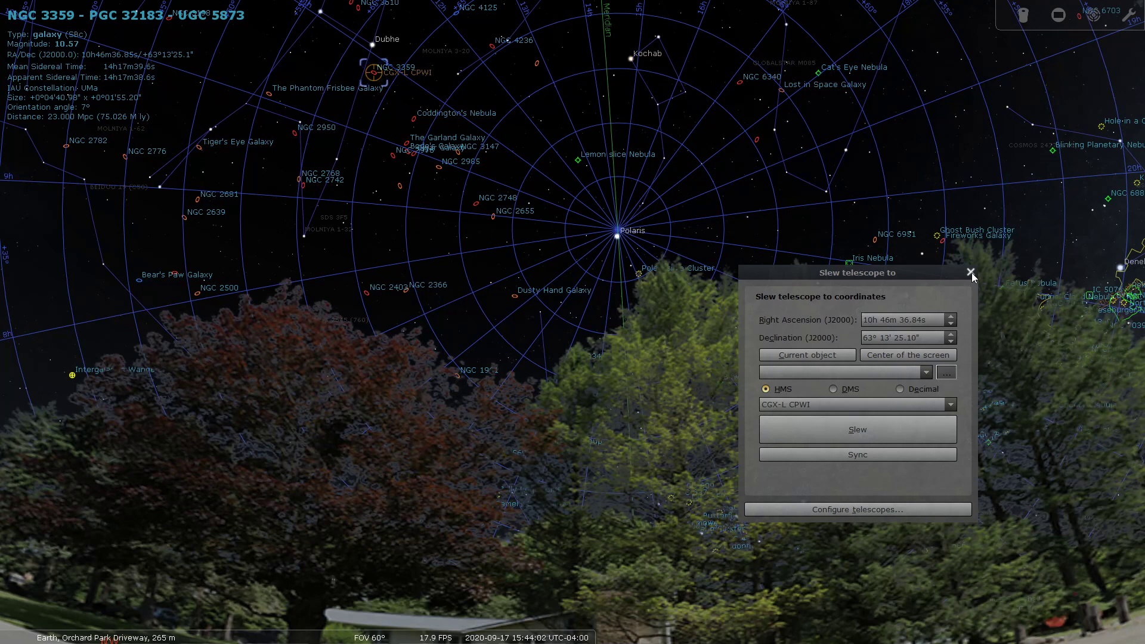
mouse_move(17, 575)
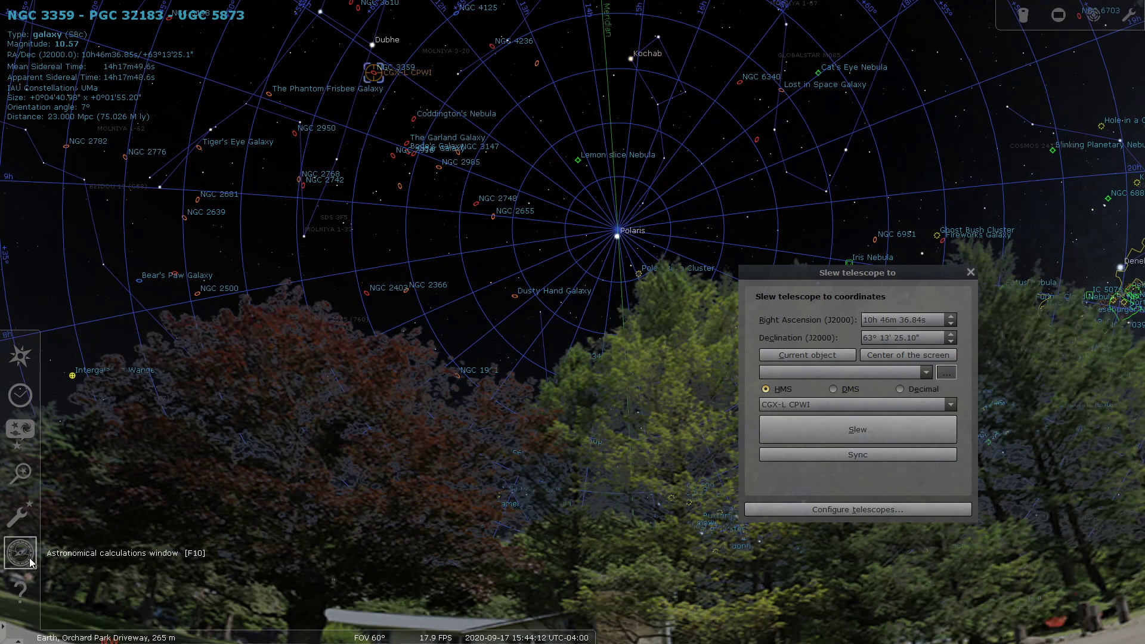
- Open What's Up Tonight in Astronomical calculations and browse the bright nebulae that are up
click(31, 560)
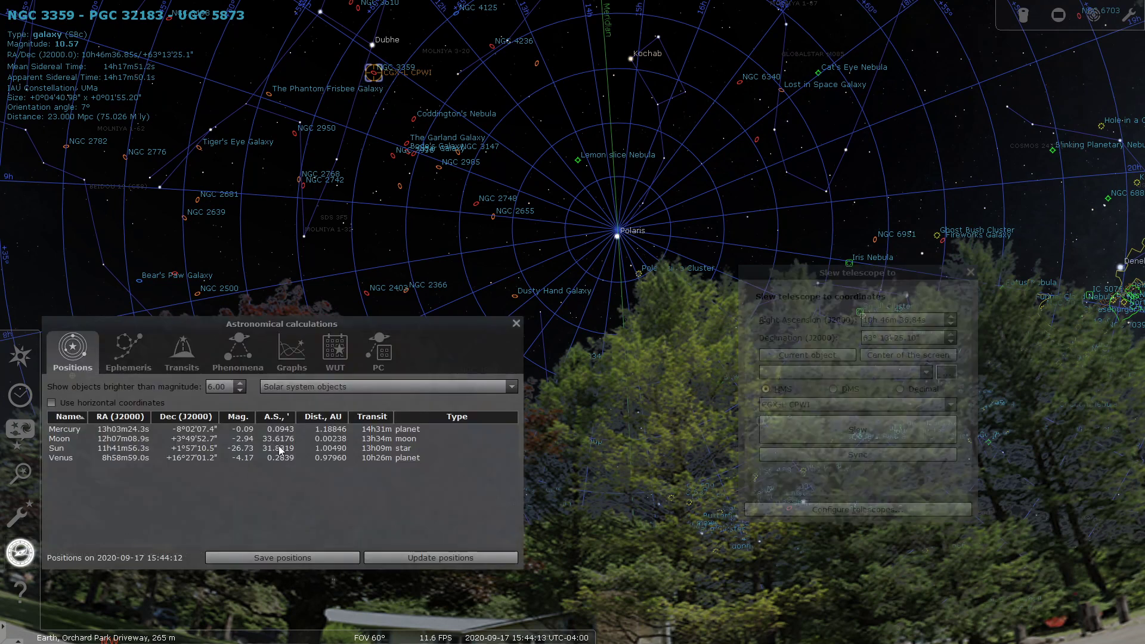
click(335, 360)
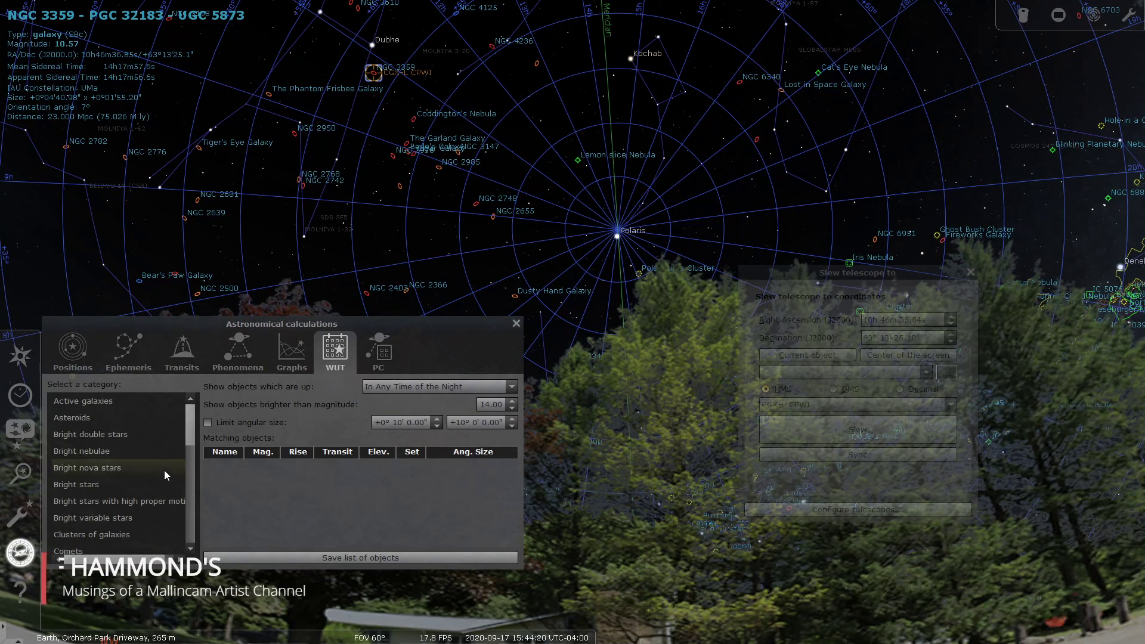
click(82, 453)
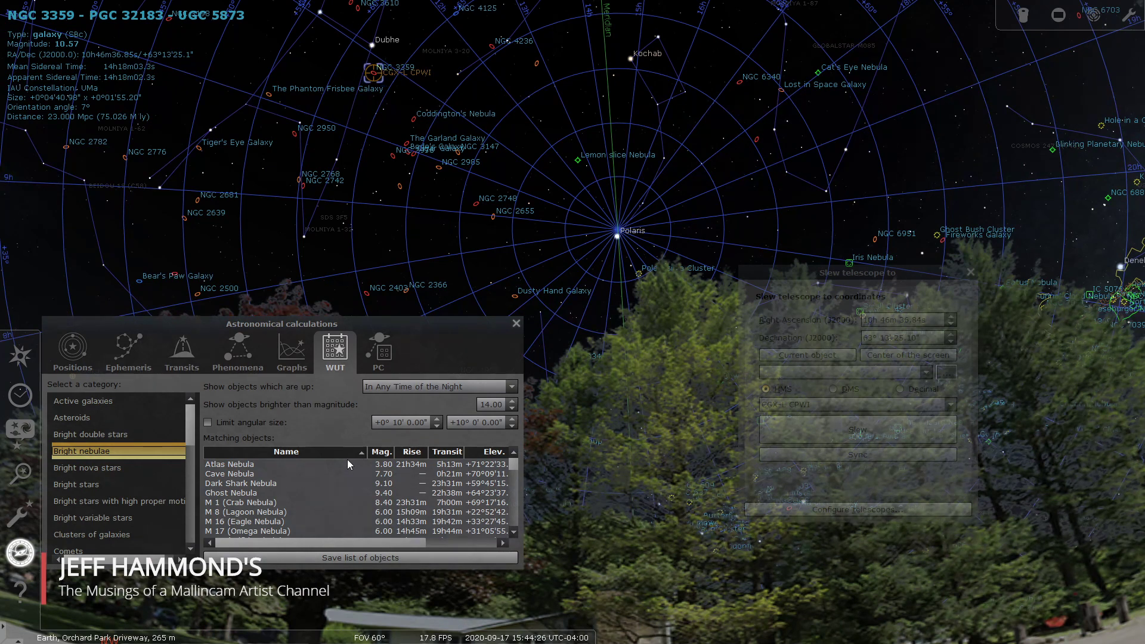
scroll(329, 468, down, 1)
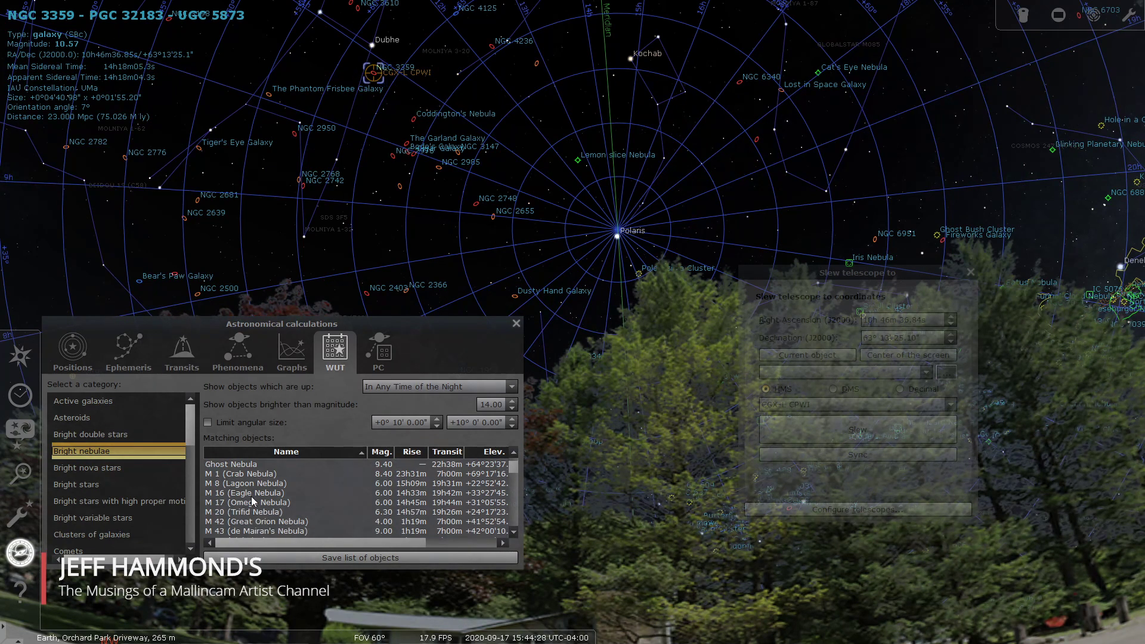
scroll(295, 494, down, 2)
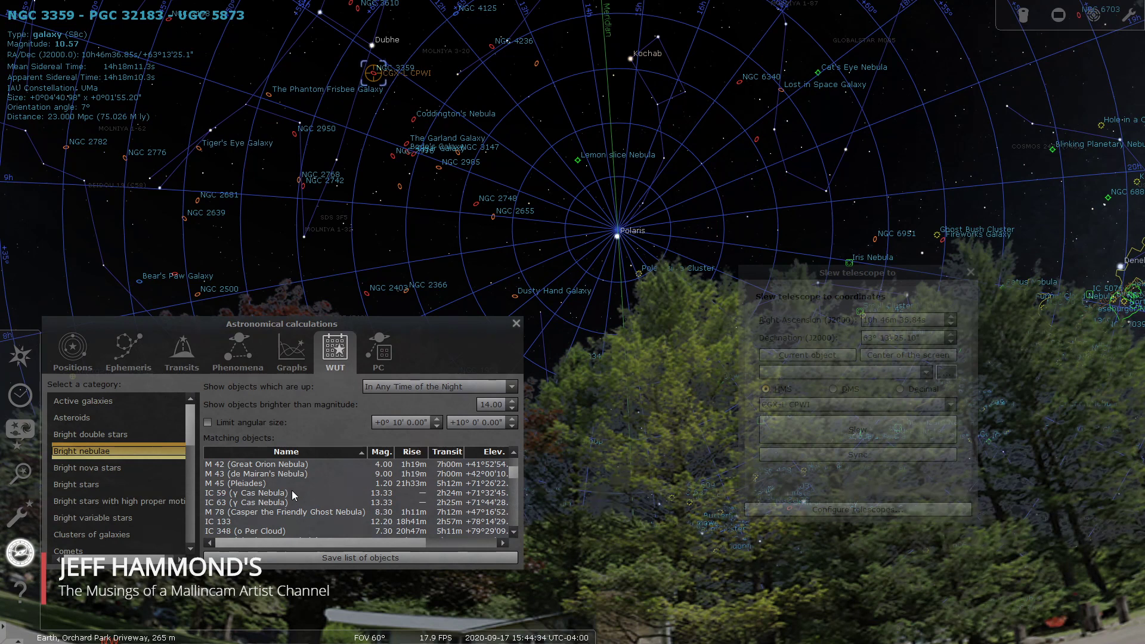
scroll(291, 490, down, 1)
scroll(291, 489, down, 2)
scroll(291, 489, up, 2)
scroll(291, 488, down, 3)
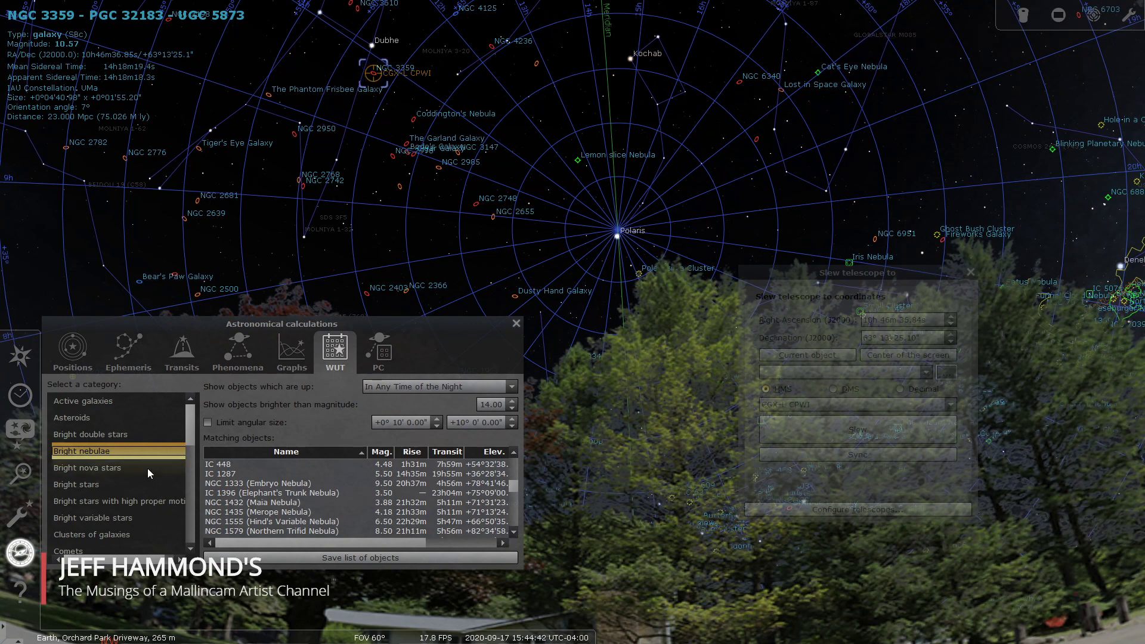
- Switch the list to galaxies up tonight and select the Andromeda Galaxy, M 31
click(118, 399)
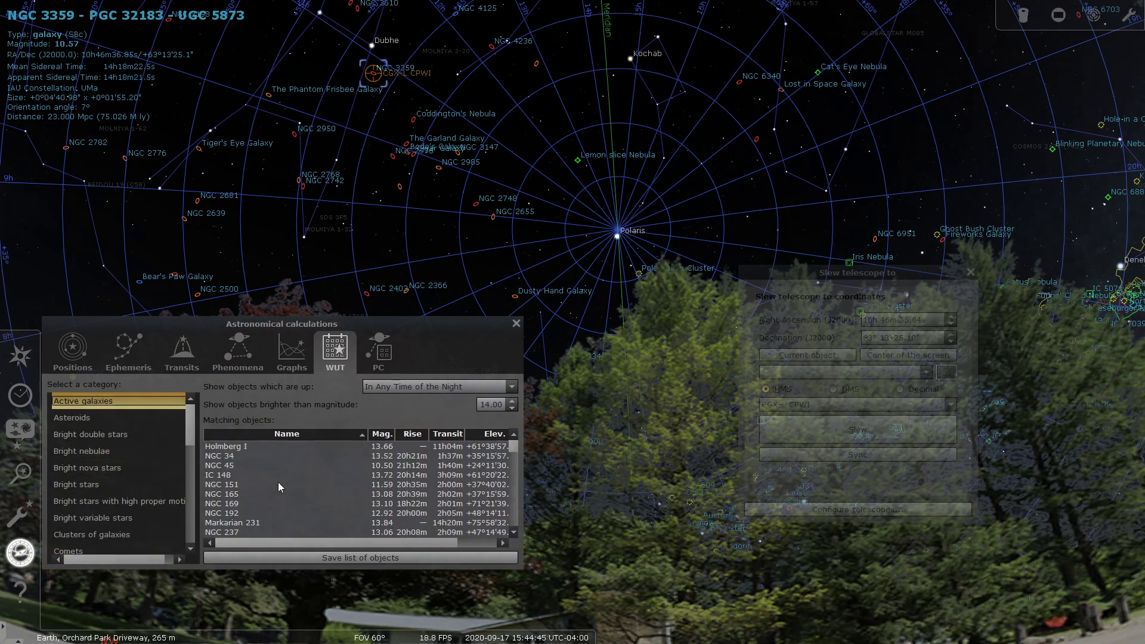
scroll(278, 478, down, 1)
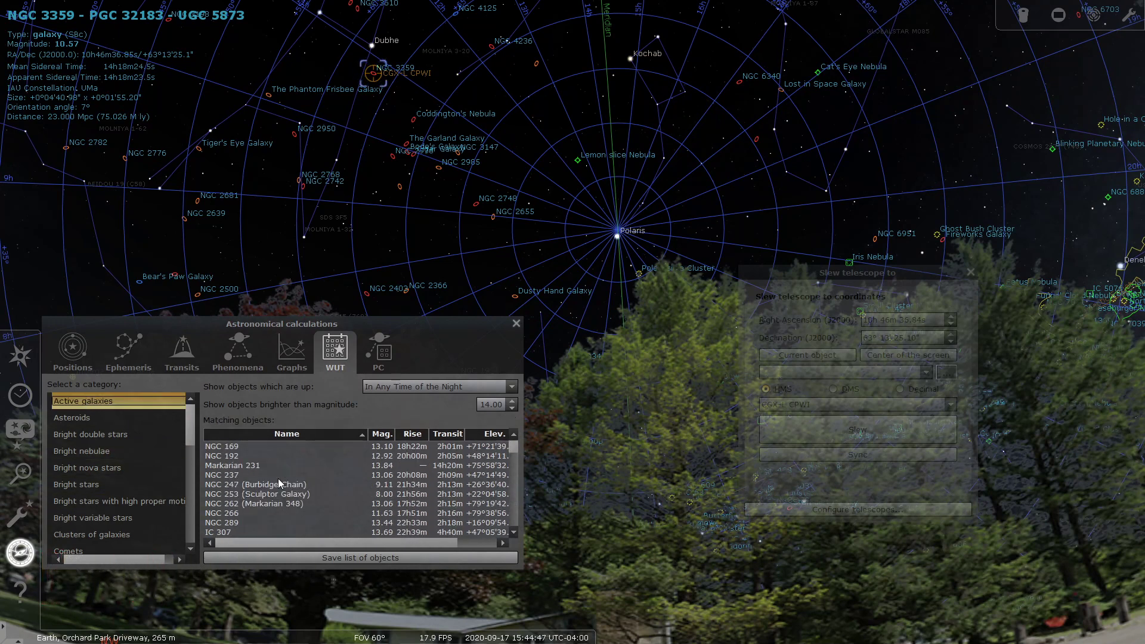
scroll(278, 482, down, 2)
click(189, 463)
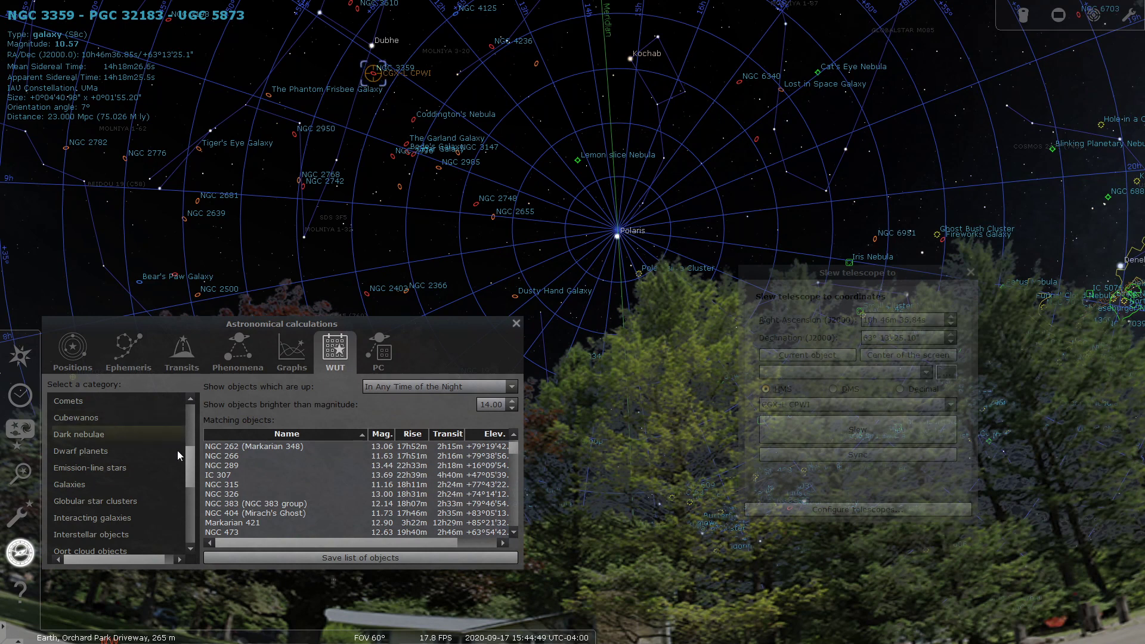
click(83, 487)
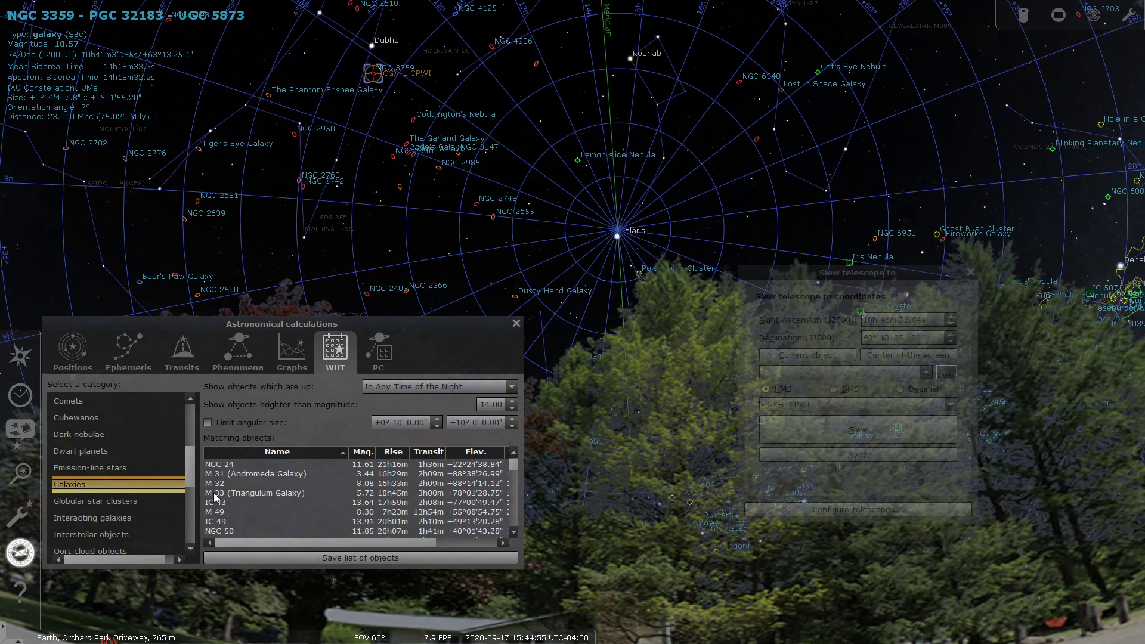
click(215, 474)
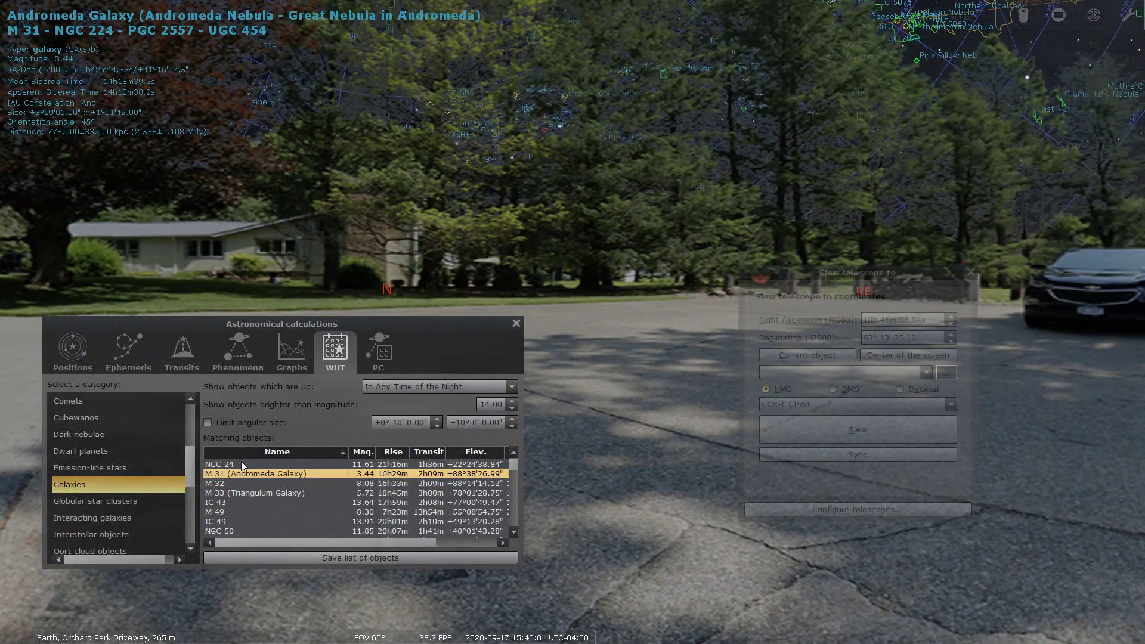
scroll(285, 477, down, 2)
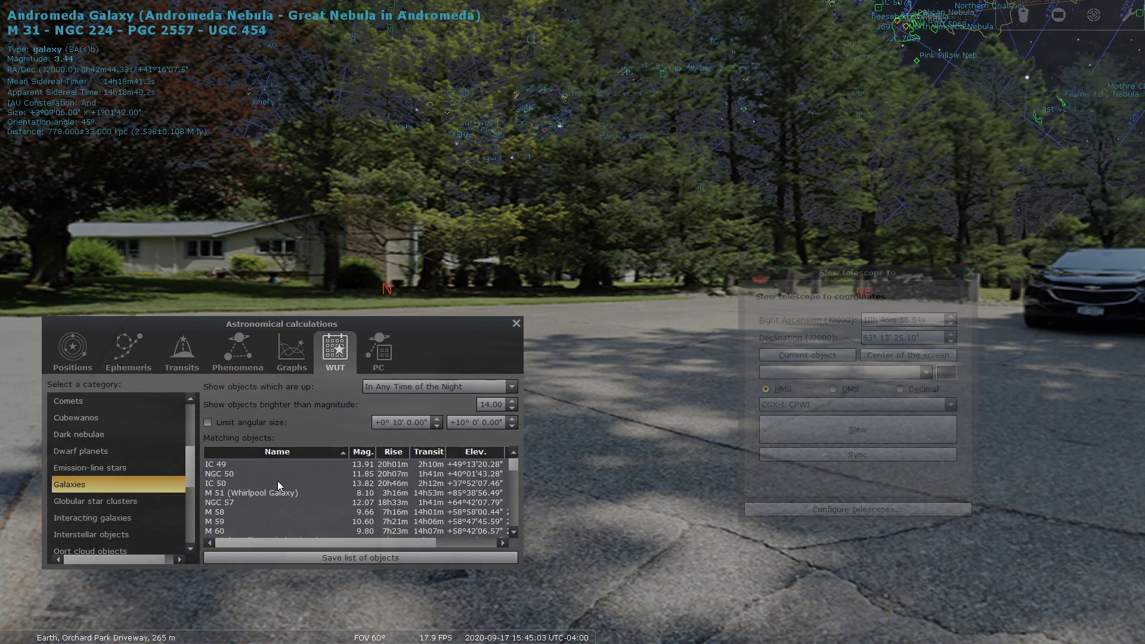
- Select M 51 and turn on the Oculars sensor frame and DSO images
click(236, 493)
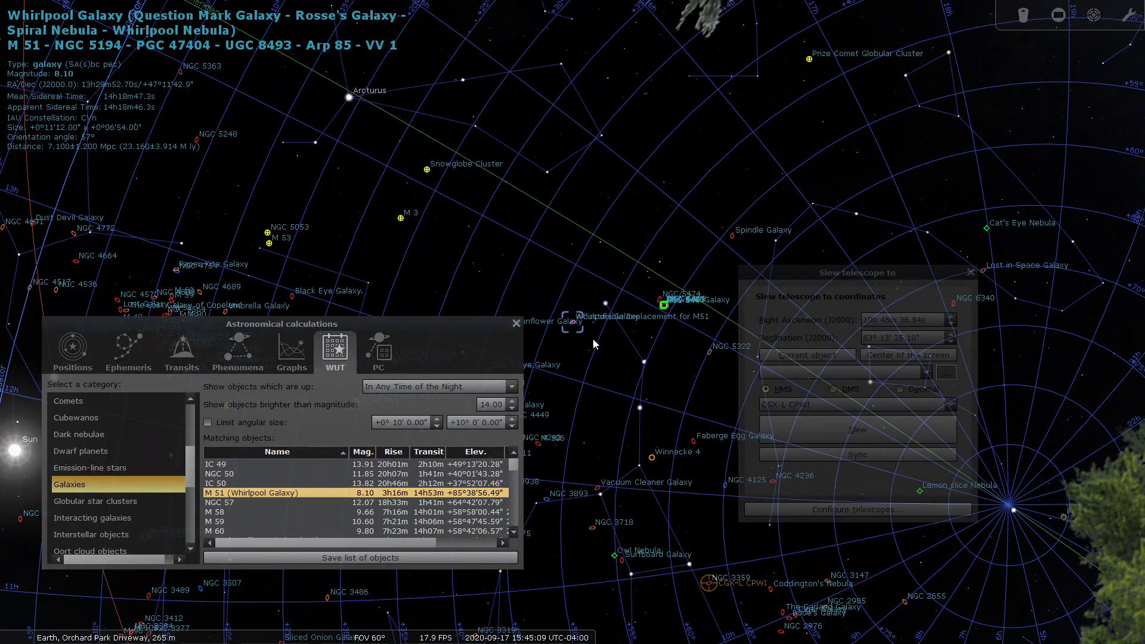
click(1058, 18)
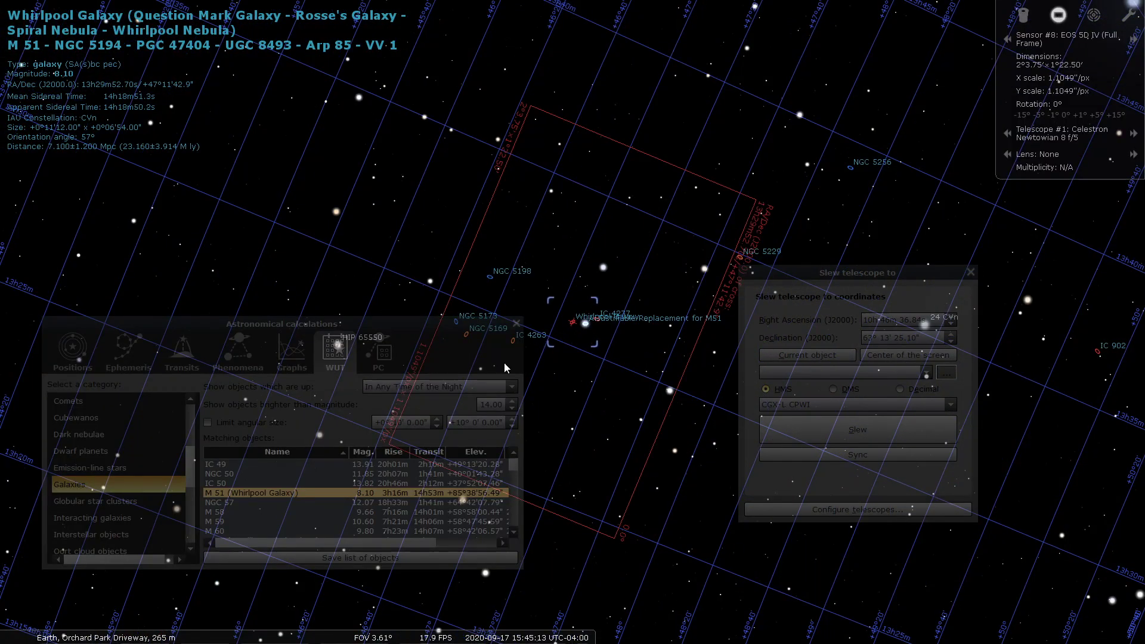
click(284, 632)
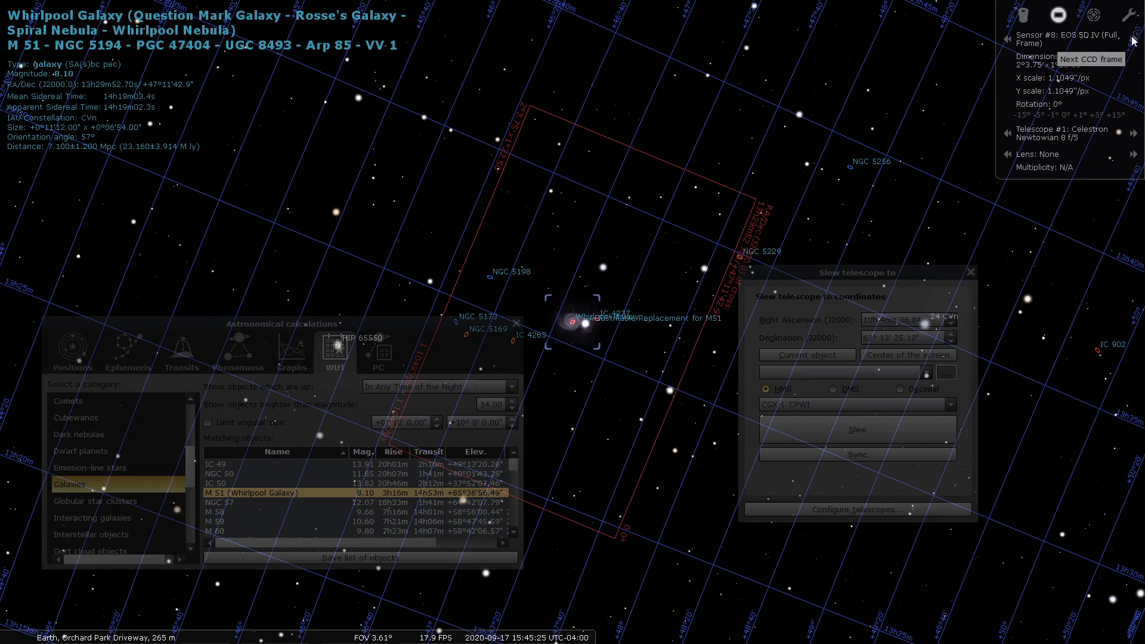
- Cycle the sensor to Mallincaam DS26cTEC B2 and the telescope to Celestron C14 f/11
click(1133, 39)
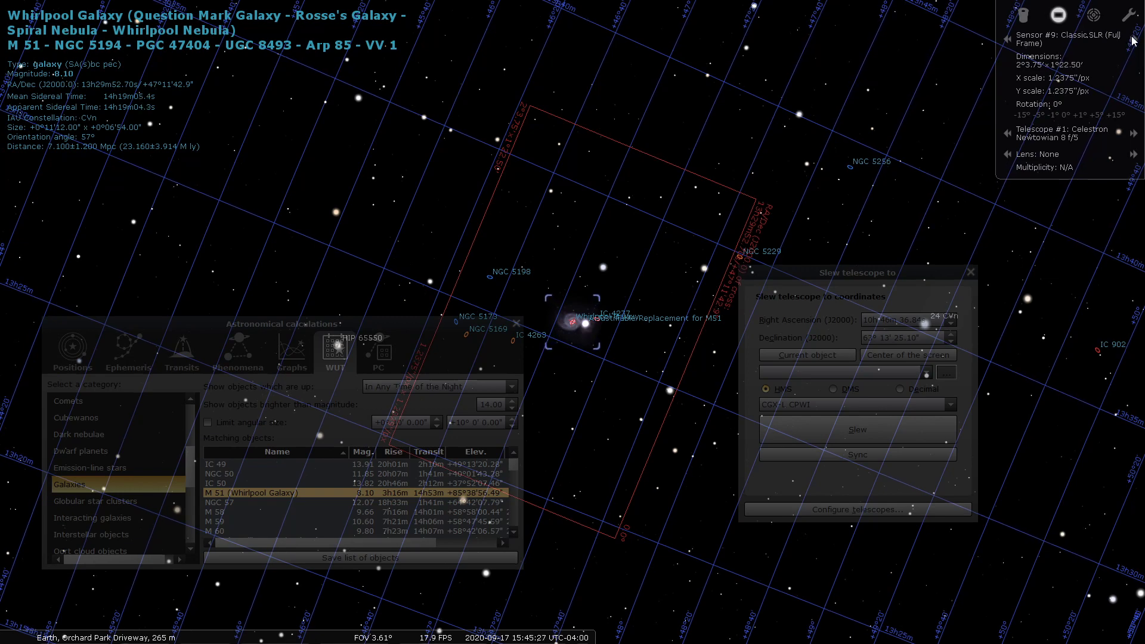
click(1133, 37)
click(1008, 38)
click(1008, 37)
click(1007, 38)
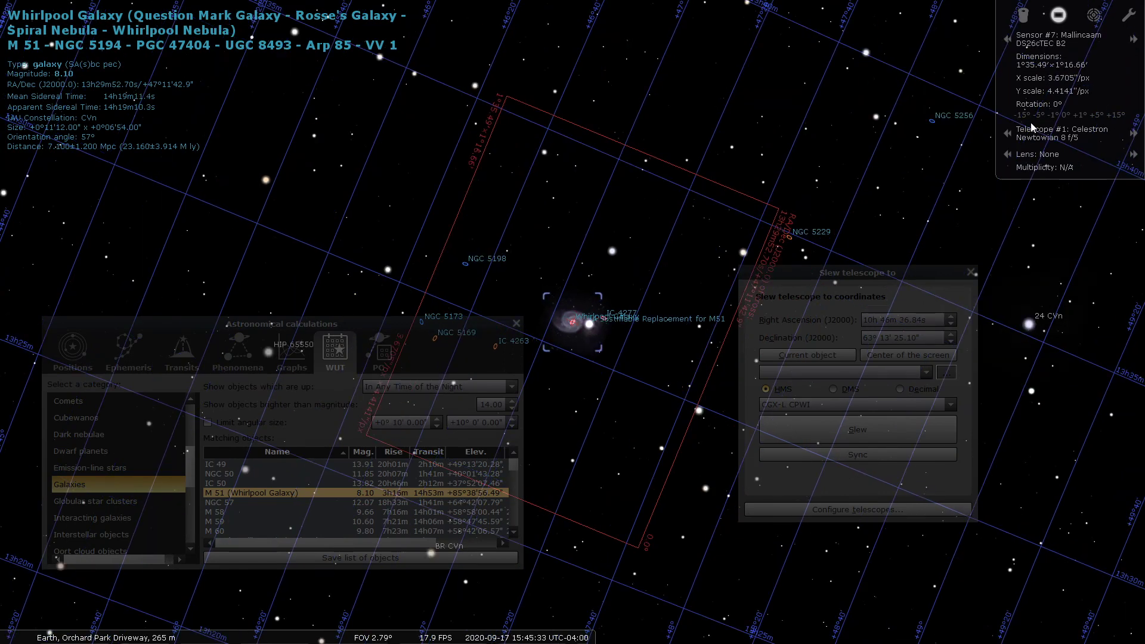
click(1133, 135)
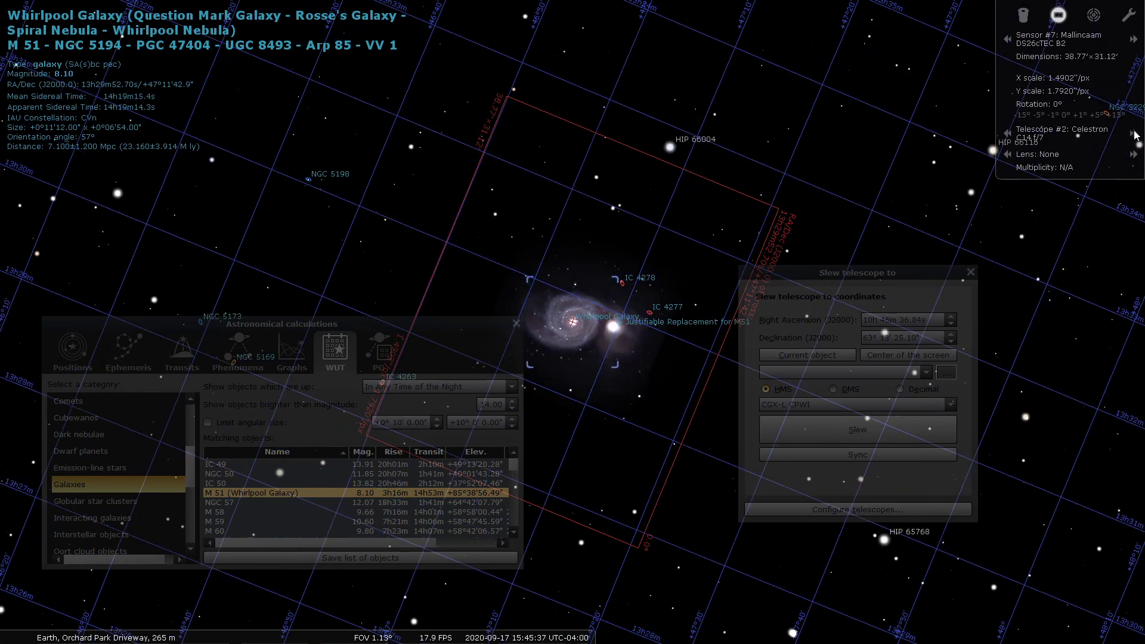
click(1134, 135)
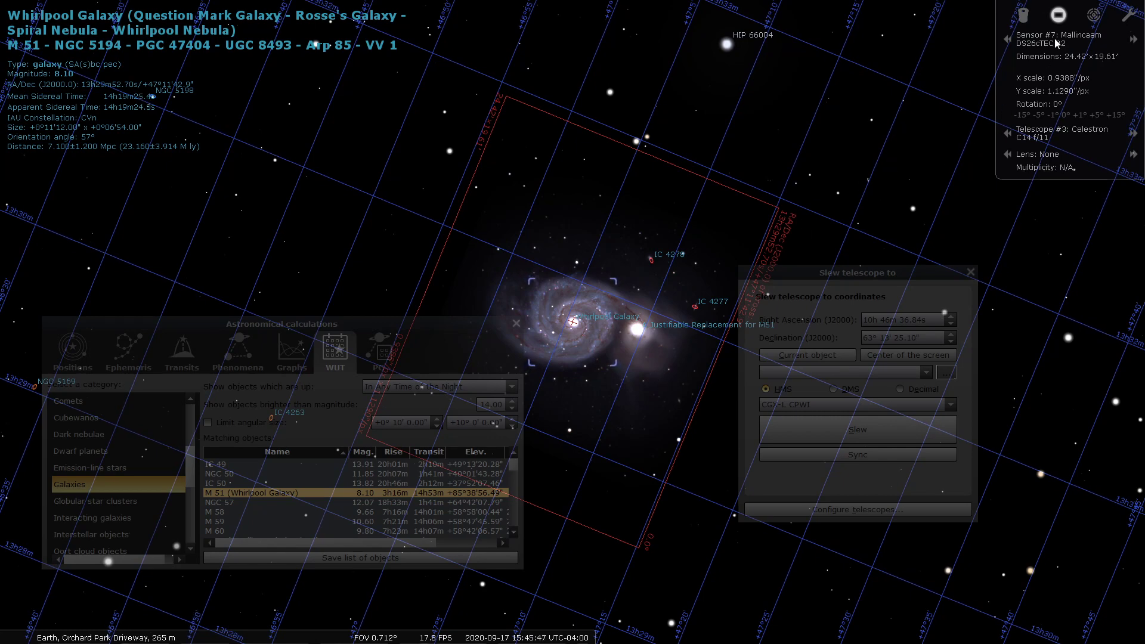
- Turn off the sensor view, move the calculations window lower and pan the sky toward Polaris
click(1058, 15)
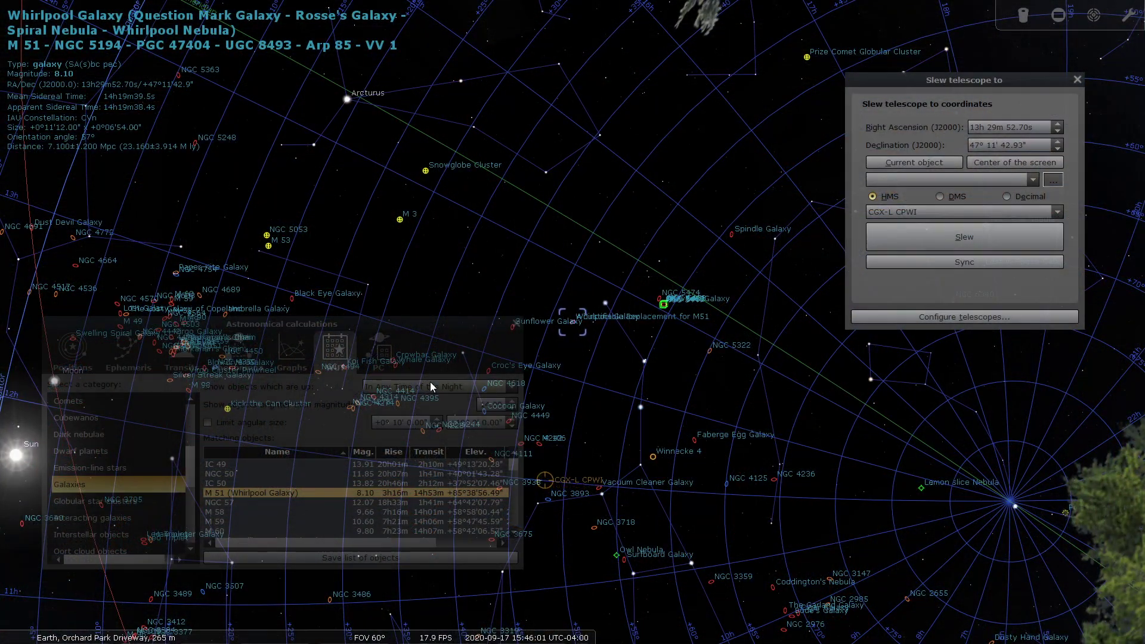
click(331, 373)
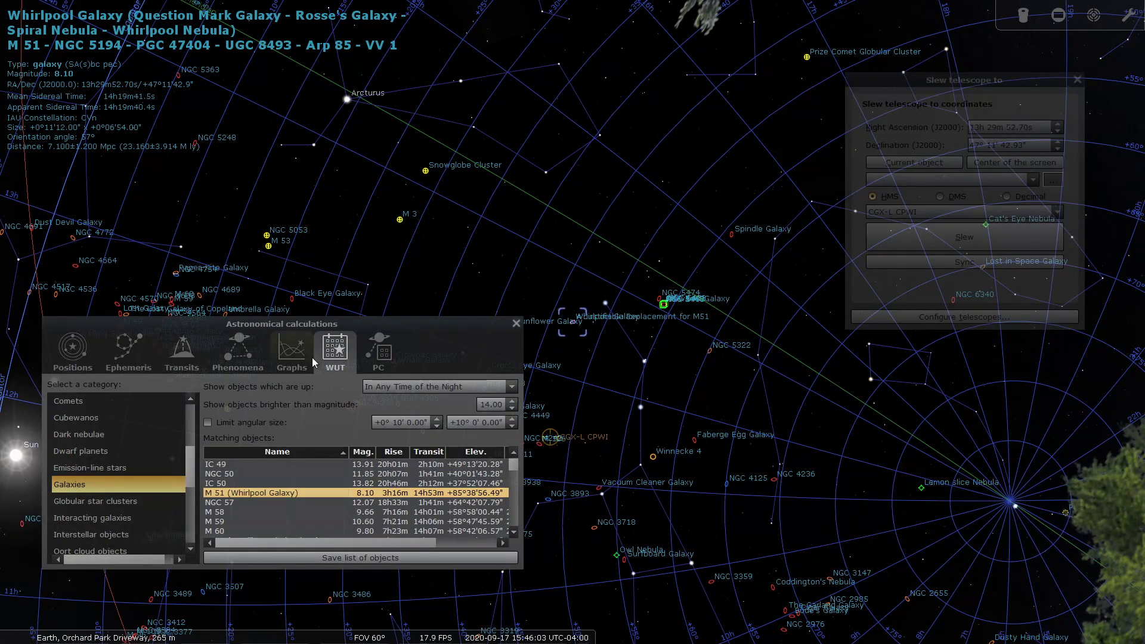
drag(320, 324, 310, 370)
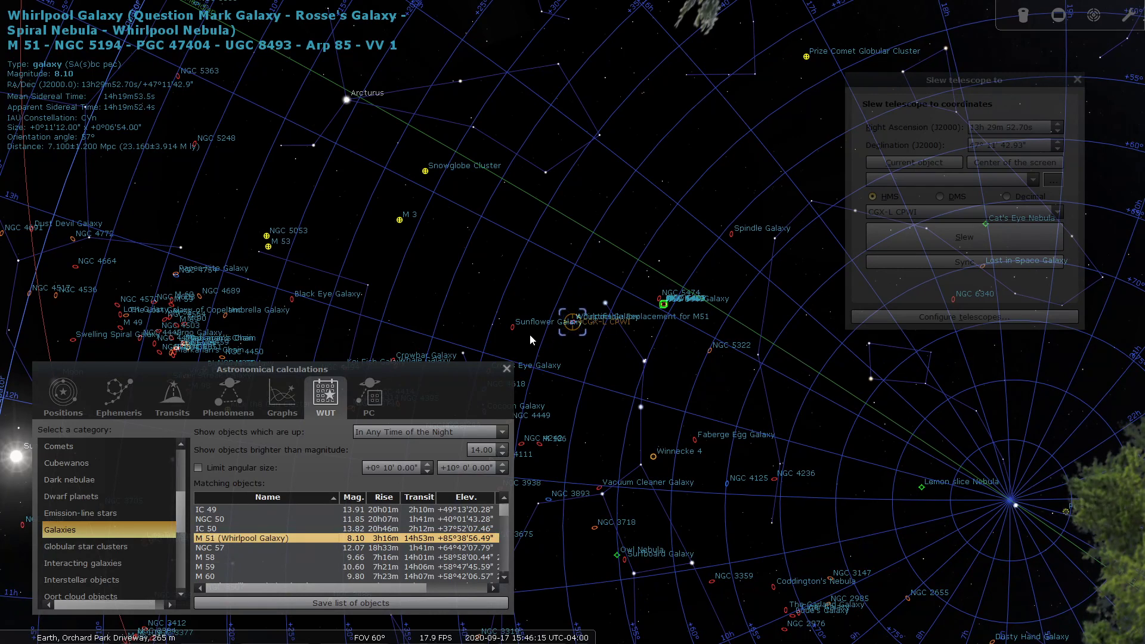
drag(539, 327, 487, 337)
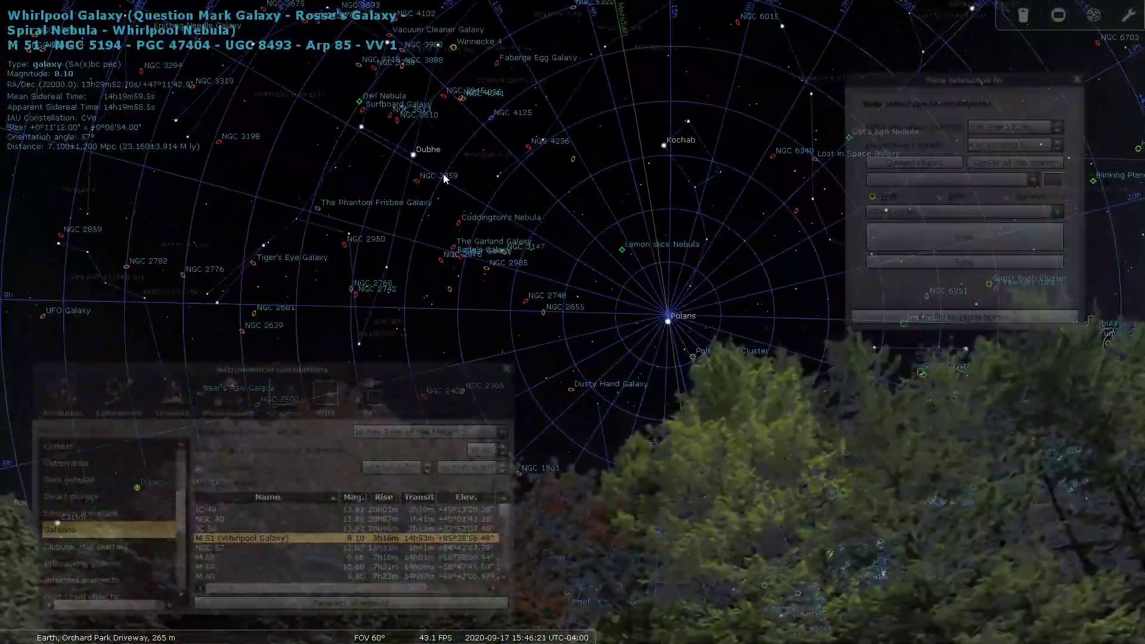
- Select Dubhe, the magnitude 2.00 double star in Ursa Major
click(413, 155)
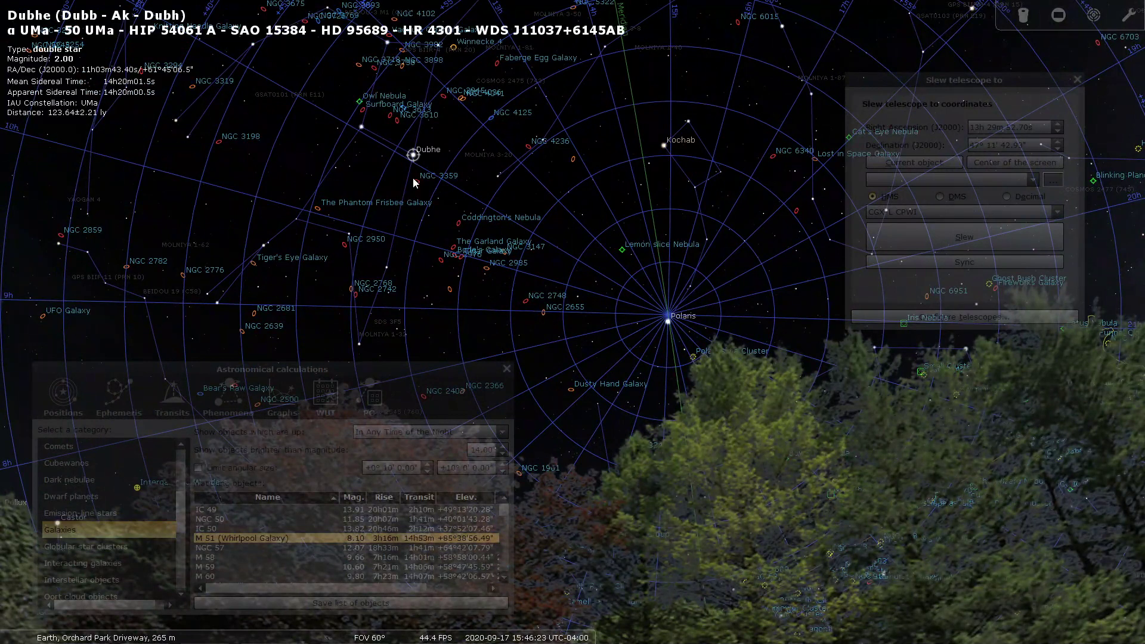